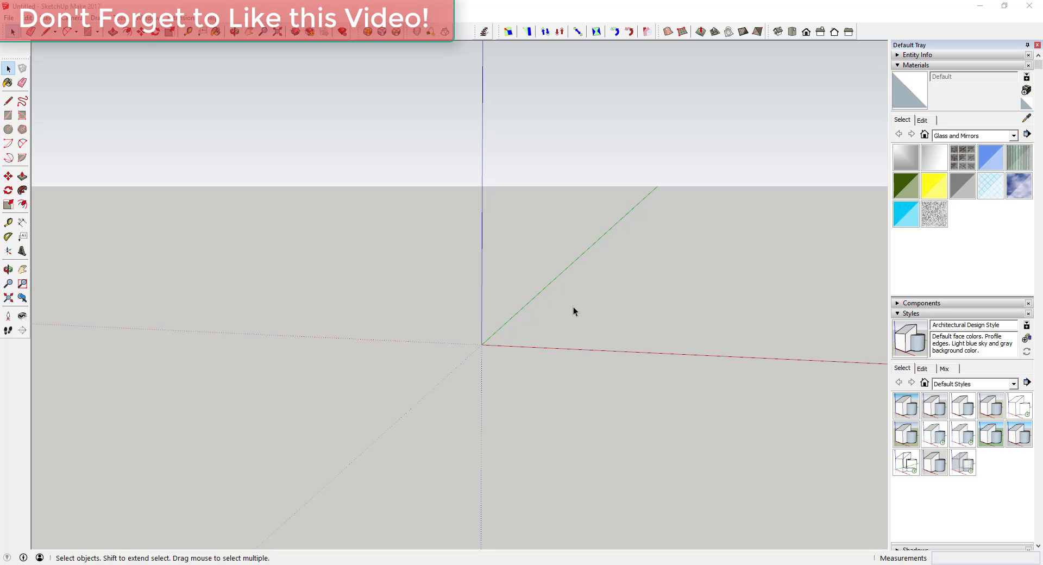
# - Tilt the view slightly and get the Rectangle tool ready at the origin
pyautogui.moveTo(573, 311); pyautogui.dragTo(510, 340, button='middle')
pyautogui.press('r')
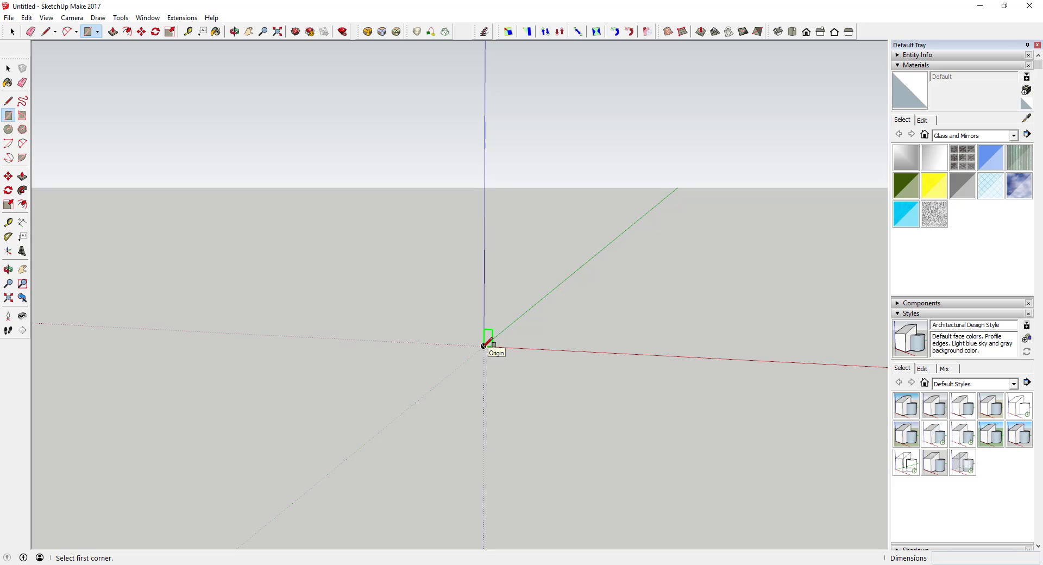
# - Draw a 15' by 20' upright rectangle from the origin as the wall face
pyautogui.click(483, 345)
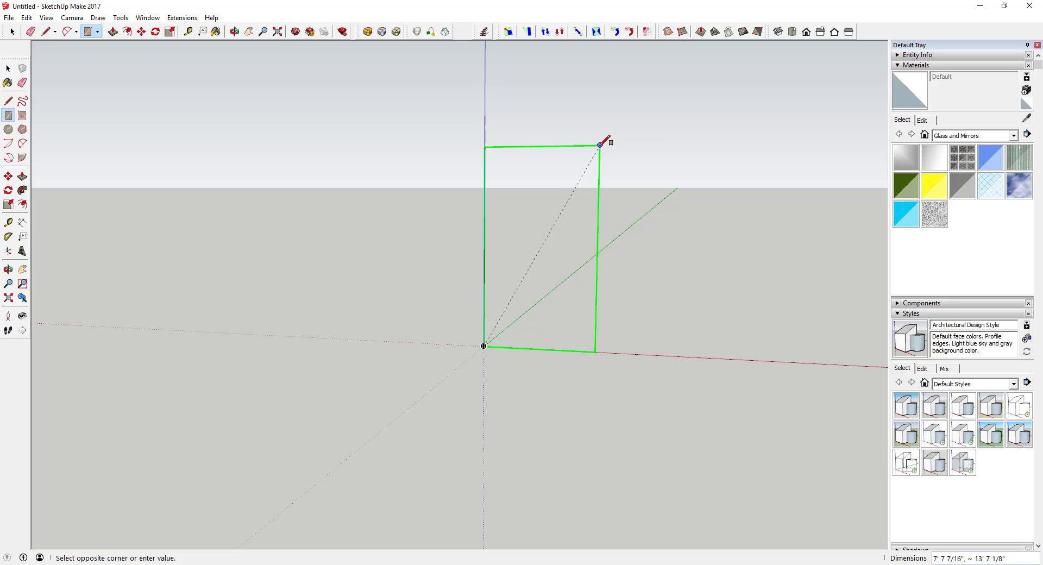
pyautogui.scroll(-3, 575, 195)
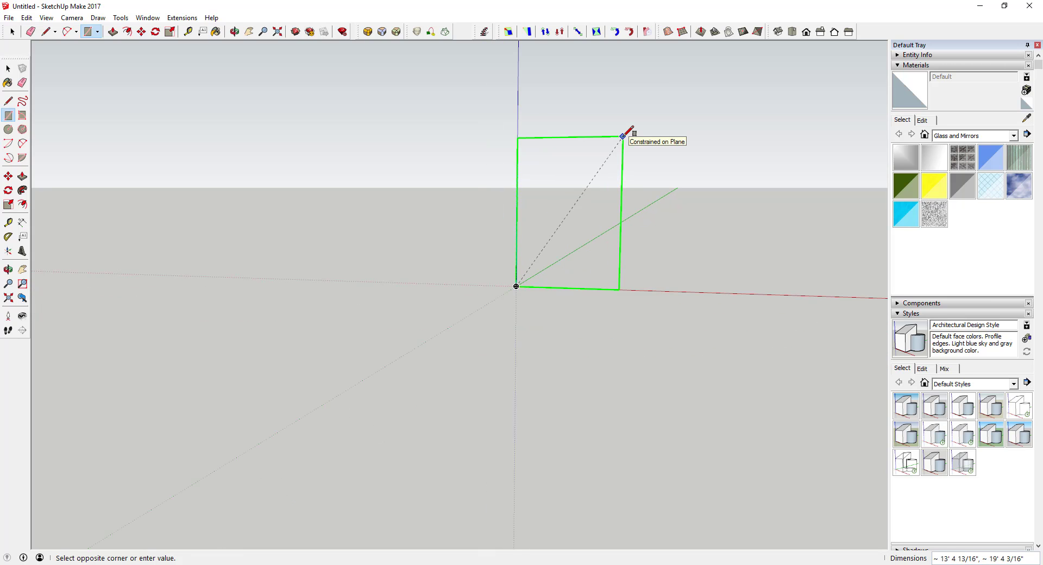
pyautogui.write("15',2")
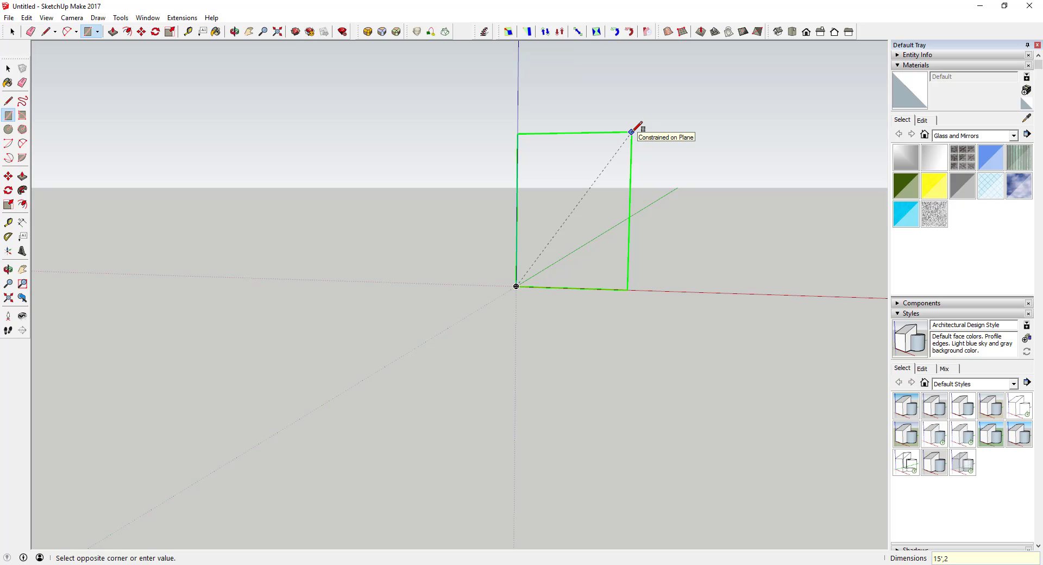
pyautogui.write('0')
pyautogui.press('Return')
pyautogui.press('space')
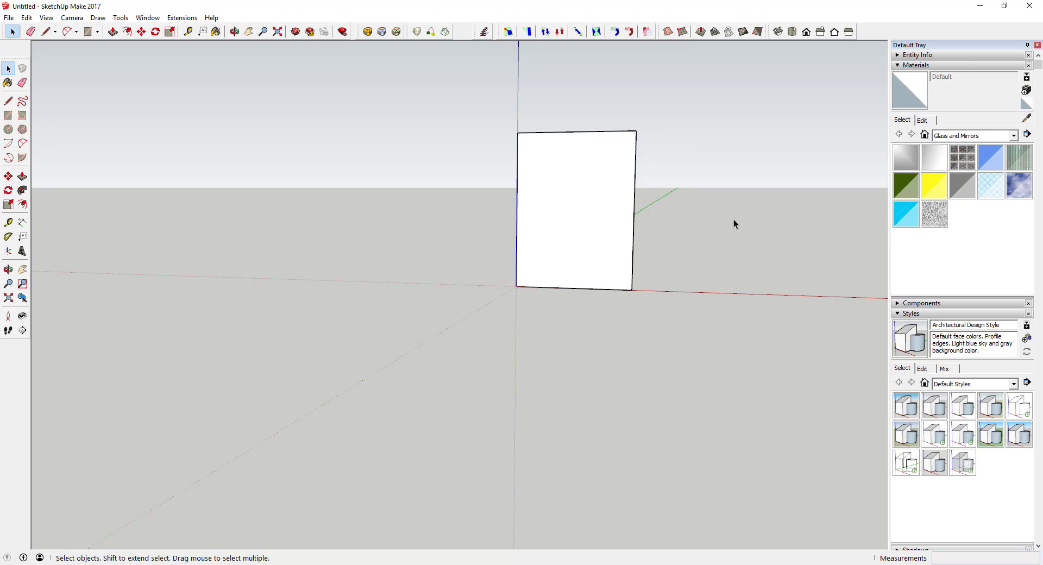
pyautogui.scroll(1, 739, 221)
pyautogui.scroll(1, 714, 212)
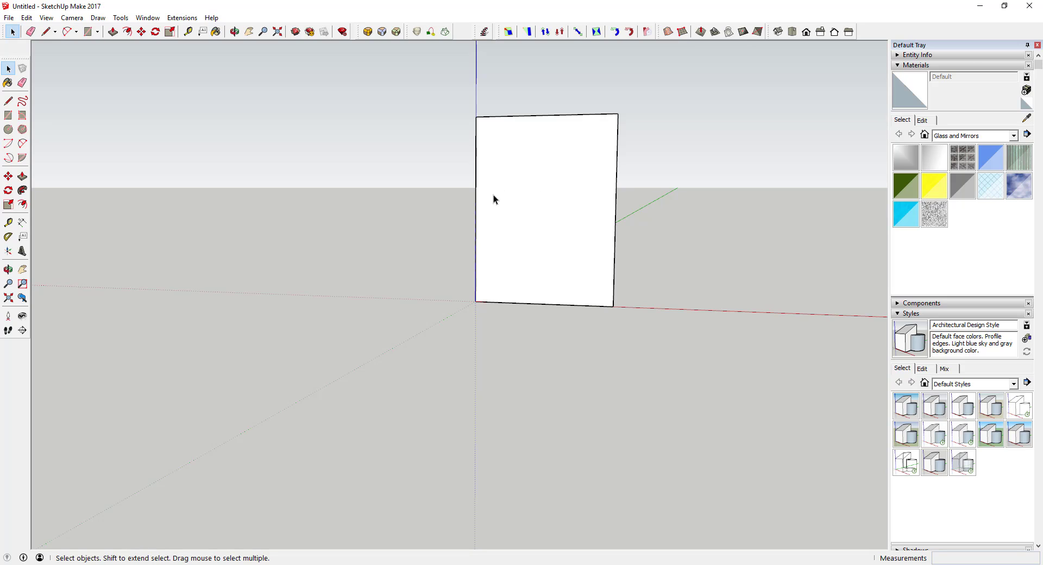
# - Draw a two-segment roof line from the left-edge midpoint, bending near the top, to the top-right corner
pyautogui.press('l')
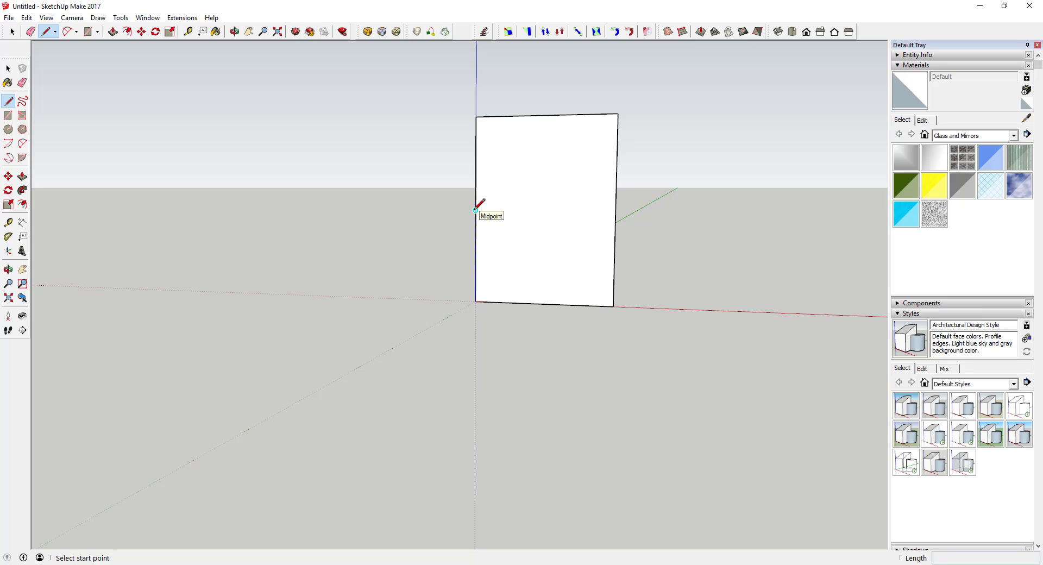
pyautogui.click(475, 210)
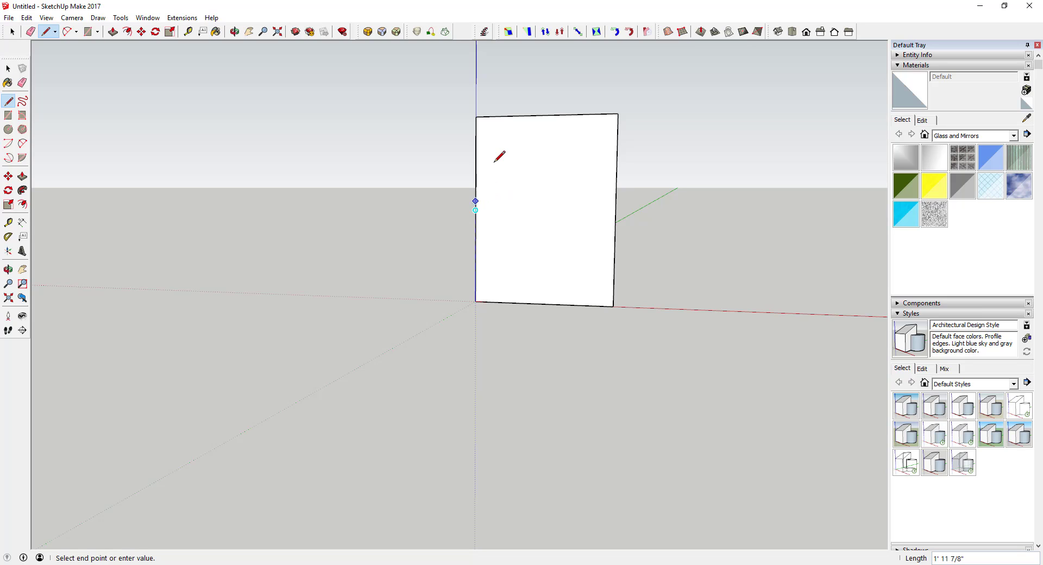
pyautogui.click(514, 140)
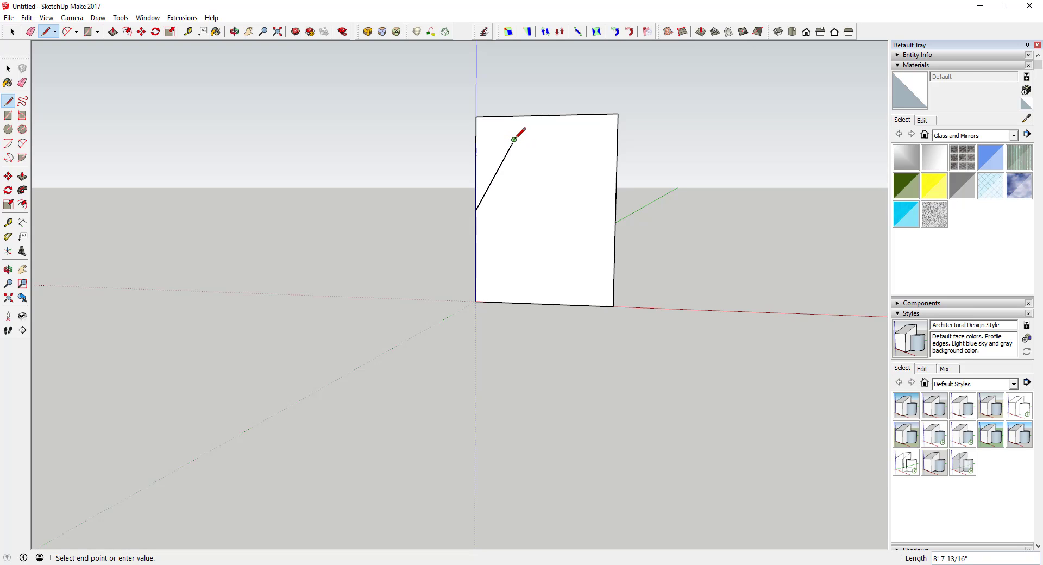
pyautogui.click(617, 114)
pyautogui.press('space')
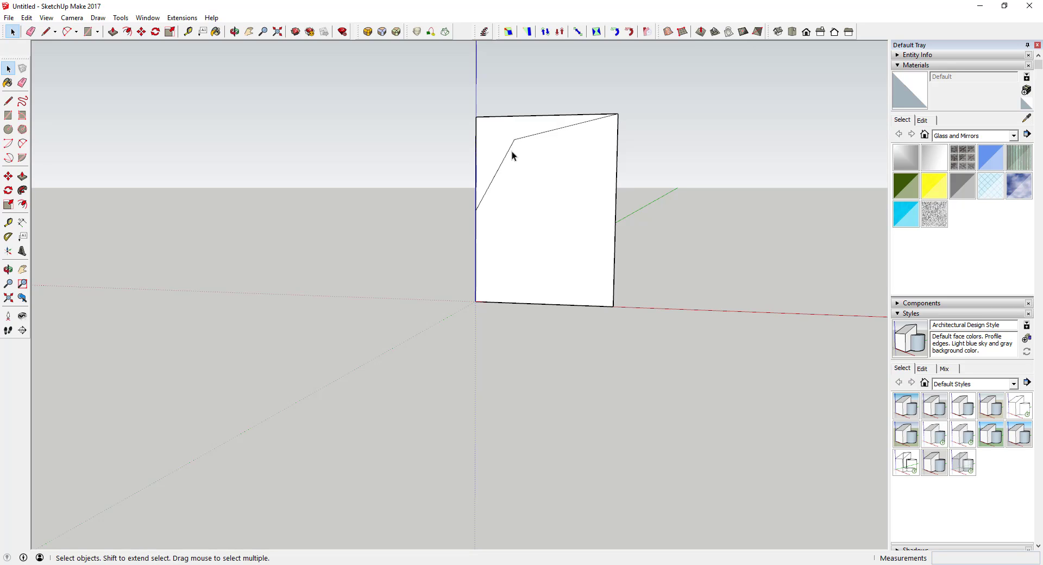
# - Erase the cut-off top-left corner edges, leaving a five-sided face
pyautogui.press('e')
pyautogui.moveTo(485, 110); pyautogui.dragTo(462, 130)
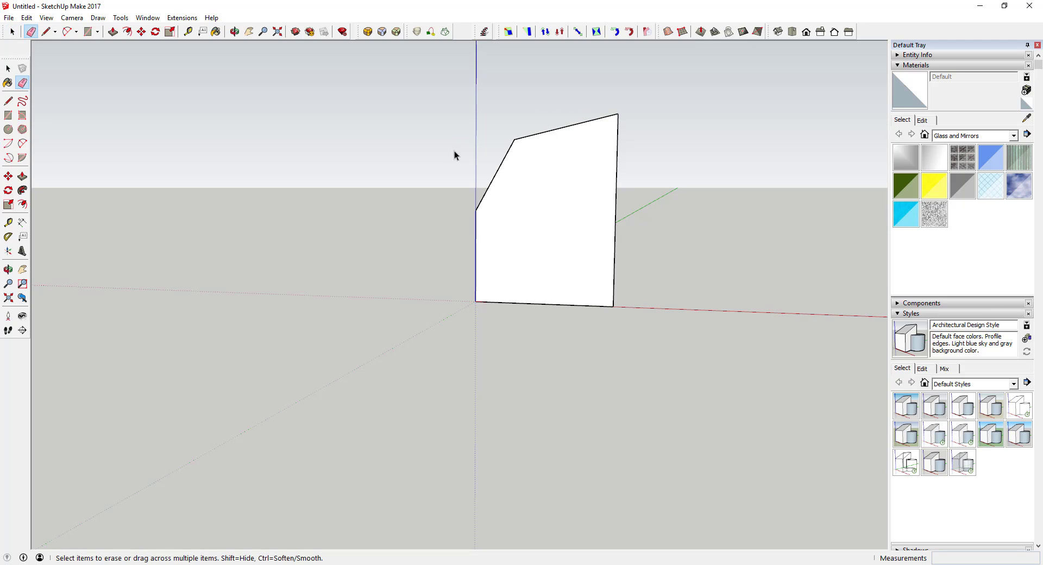
pyautogui.press('space')
pyautogui.moveTo(517, 160); pyautogui.dragTo(664, 132, button='middle')
pyautogui.scroll(2, 664, 128)
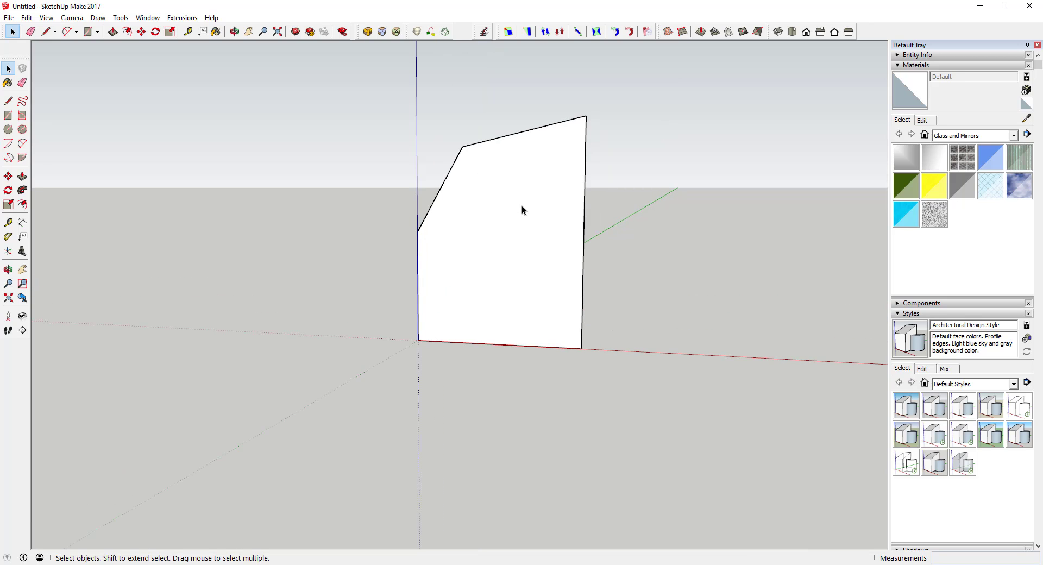
# - Offset the wall face's edges by 6 inches to form a border outline
pyautogui.press('f')
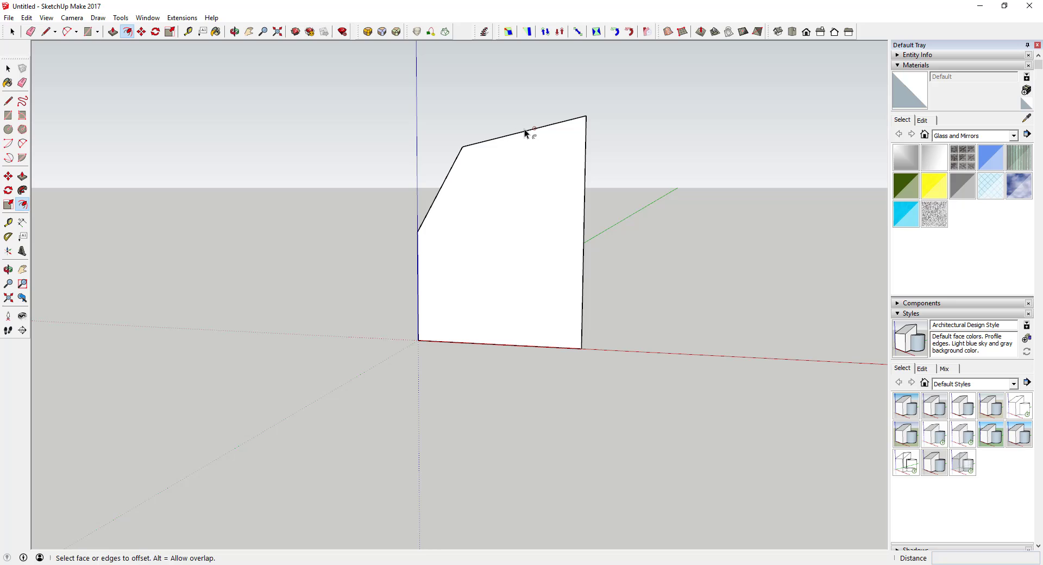
pyautogui.click(528, 132)
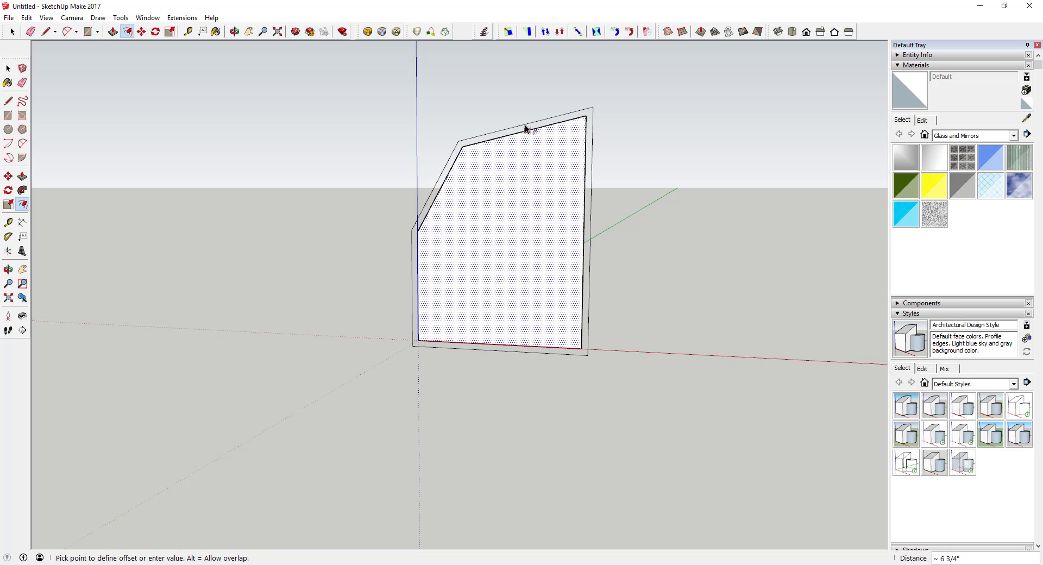
pyautogui.press('Return')
pyautogui.press('space')
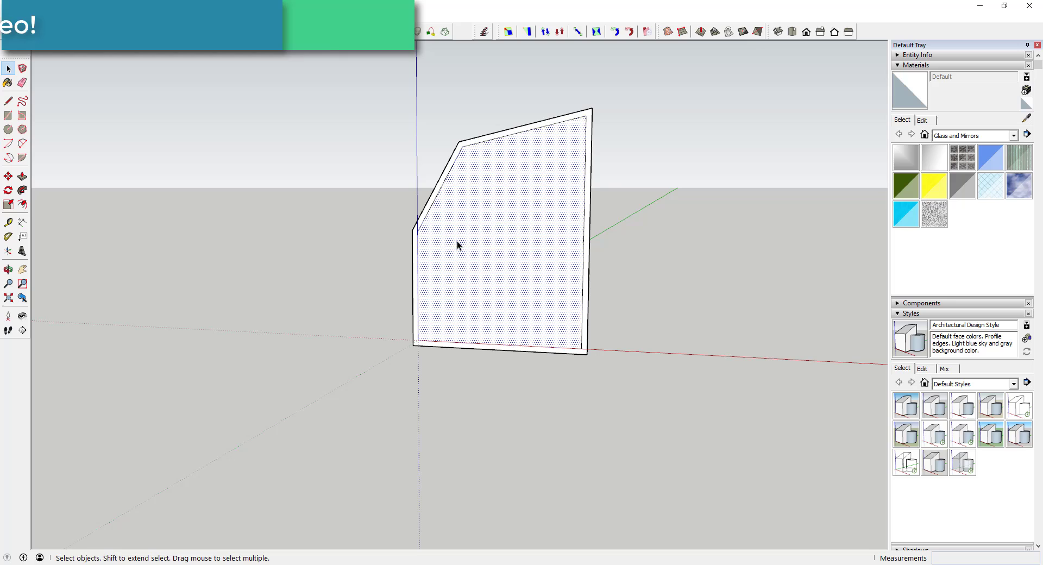
# - Draw a short closing line at the border strip's left vertex
pyautogui.press('l')
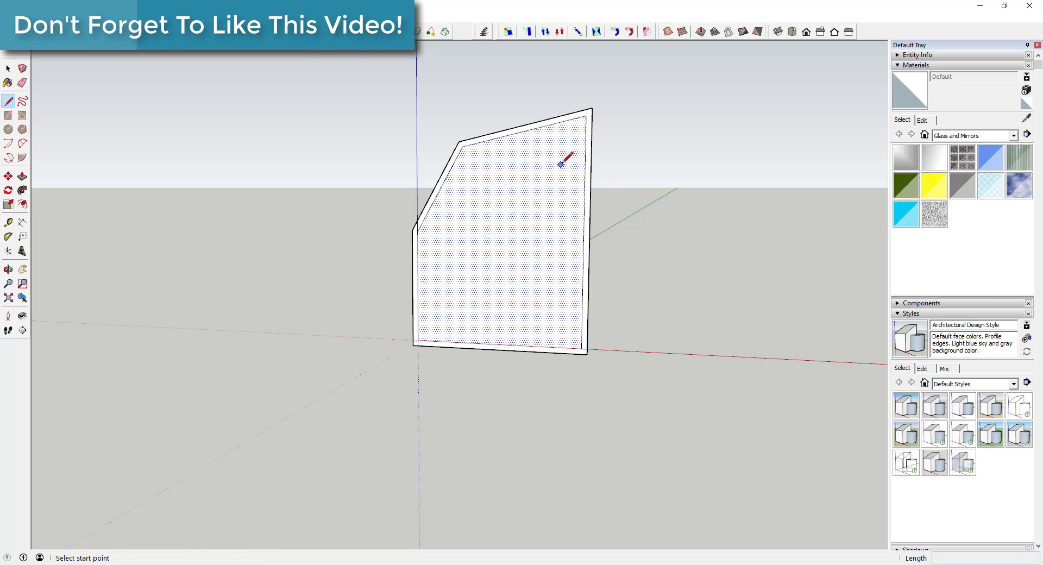
pyautogui.scroll(3, 563, 158)
pyautogui.click(602, 80)
pyautogui.press('space')
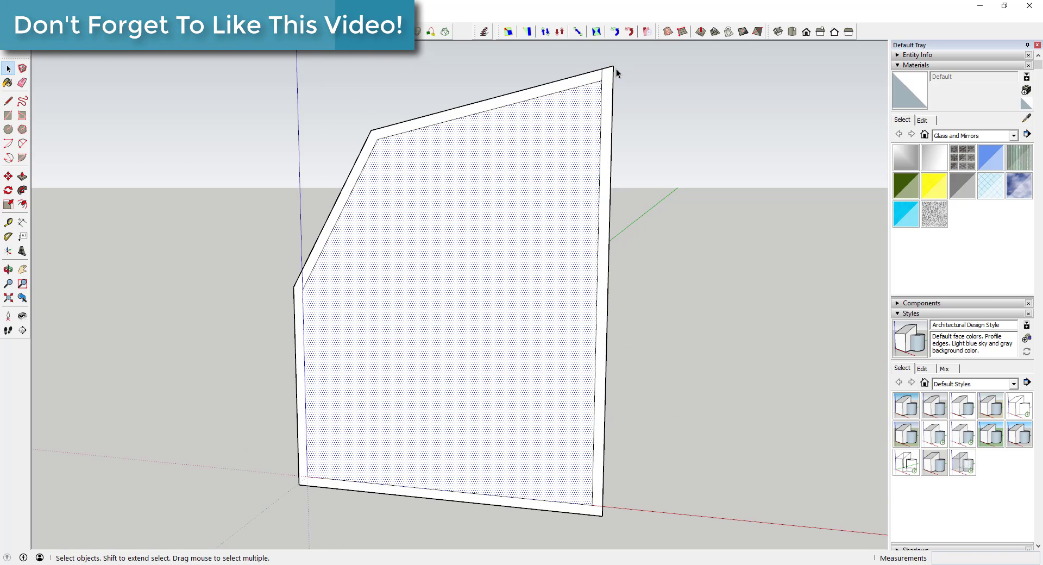
pyautogui.scroll(-2, 616, 69)
pyautogui.scroll(2, 415, 211)
pyautogui.press('l')
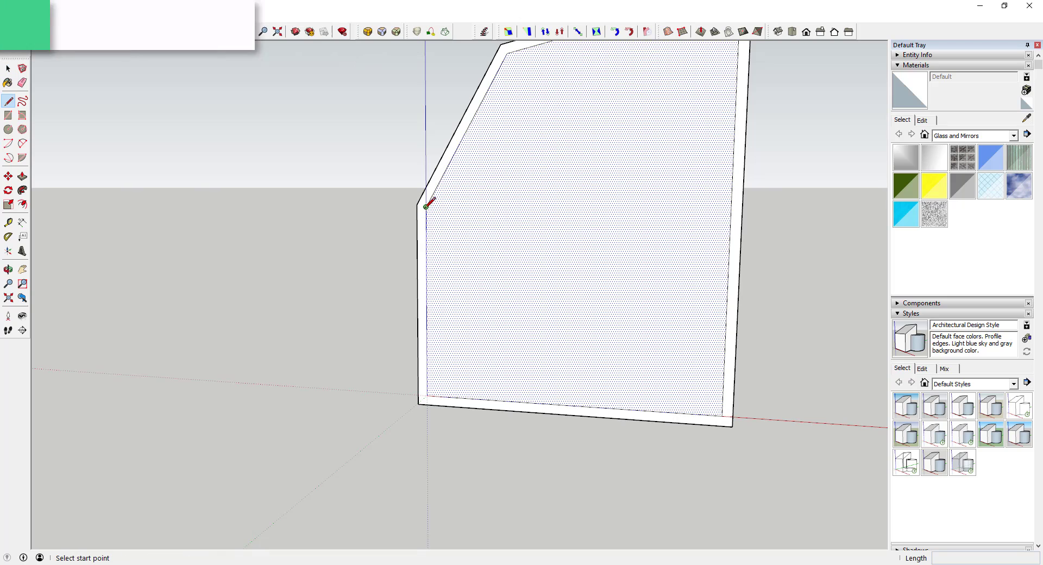
pyautogui.click(425, 205)
pyautogui.click(417, 201)
pyautogui.press('space')
pyautogui.scroll(3, 424, 209)
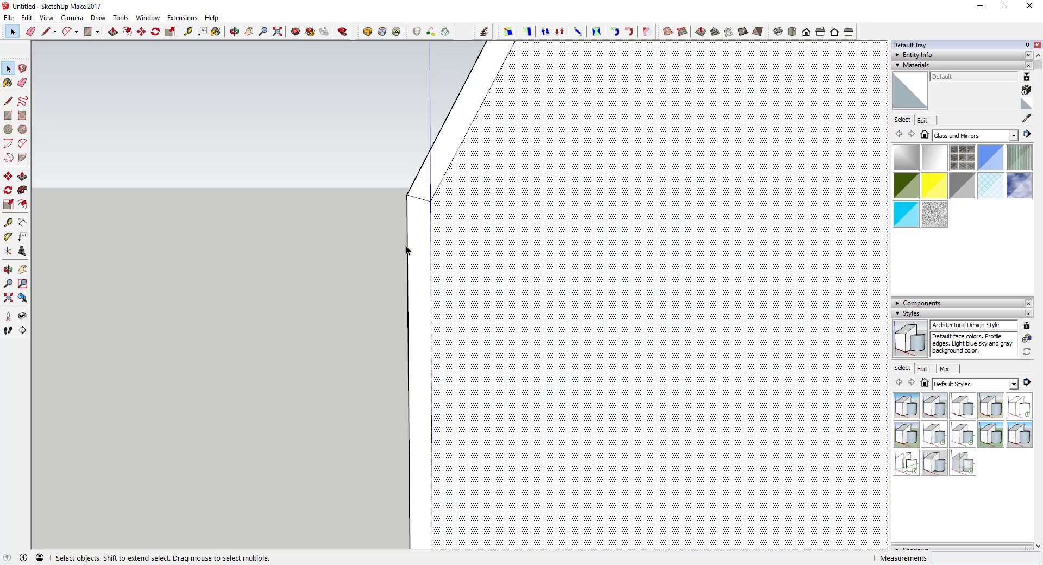
pyautogui.scroll(-4, 408, 261)
# - Erase the left and right border strips, keeping only the roof trim
pyautogui.press('e')
pyautogui.click(410, 408)
pyautogui.press('space')
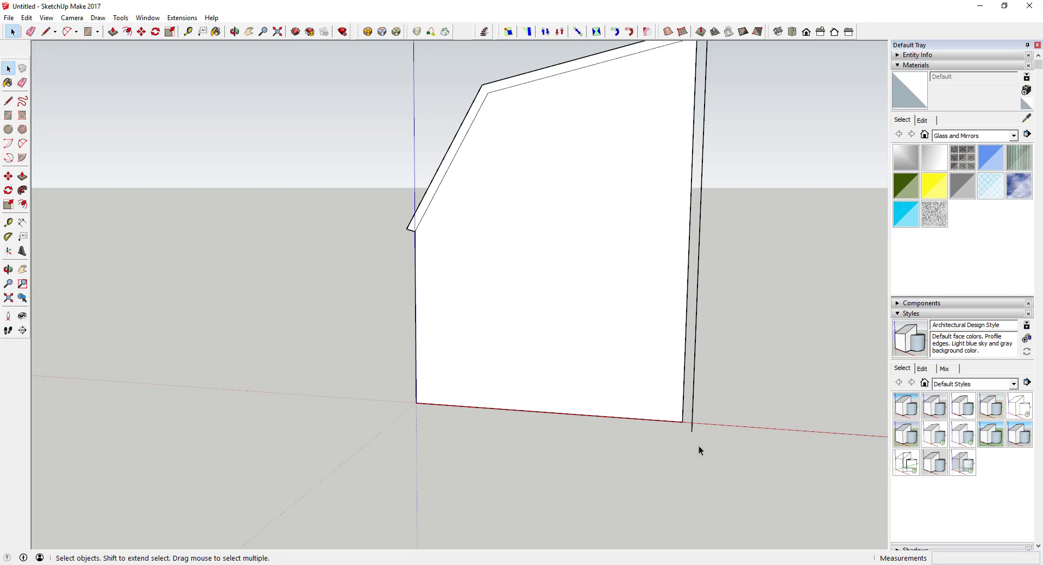
pyautogui.press('e')
pyautogui.click(695, 422)
pyautogui.press('space')
pyautogui.scroll(-2, 661, 328)
pyautogui.scroll(6, 500, 266)
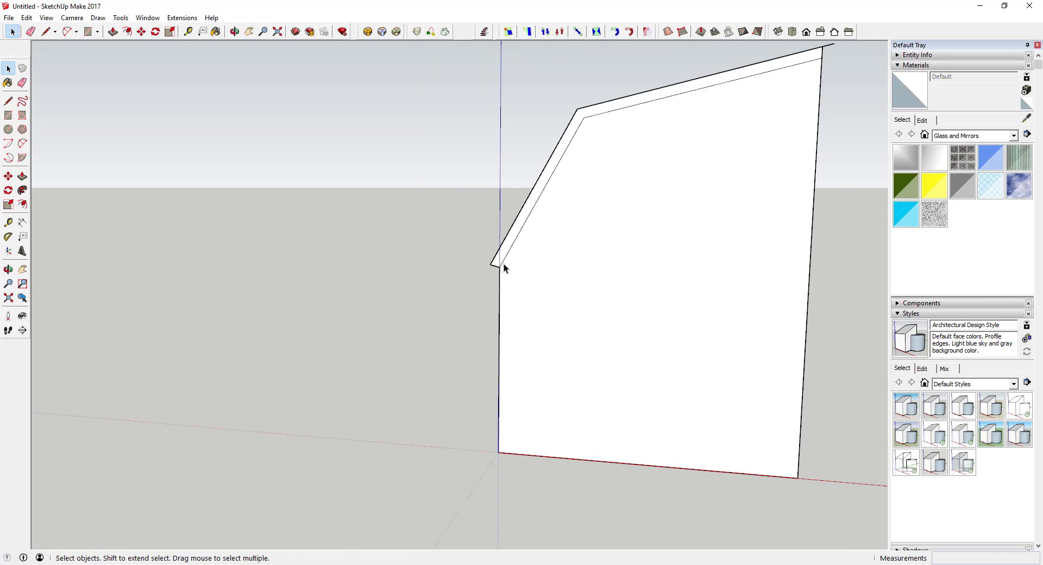
# - Undo a trial vertex move and draw a 6-inch line from the strip's left corner
pyautogui.press('m')
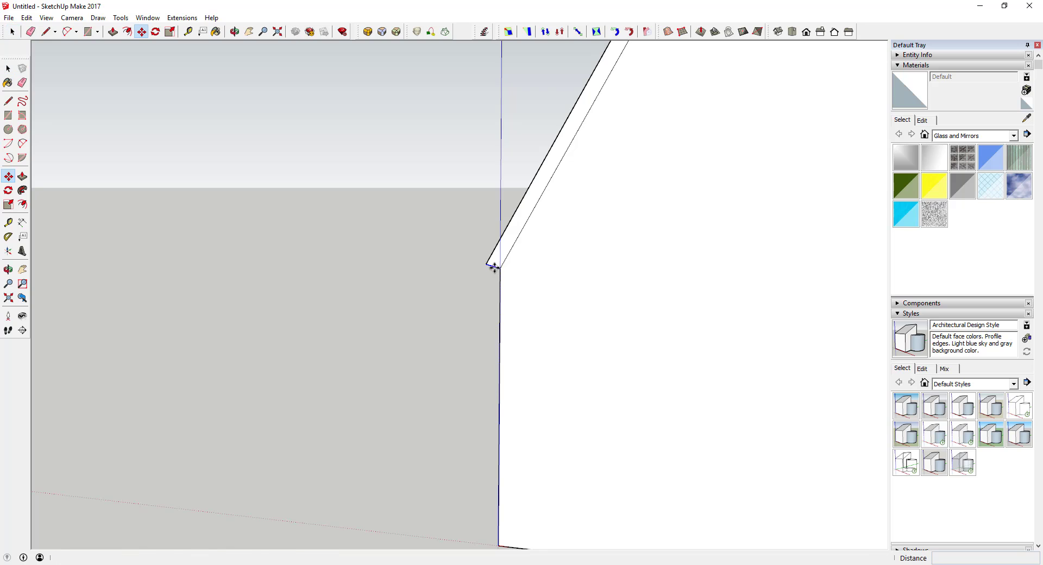
pyautogui.click(497, 269)
pyautogui.click(504, 280)
pyautogui.hotkey('ctrl', 'z')
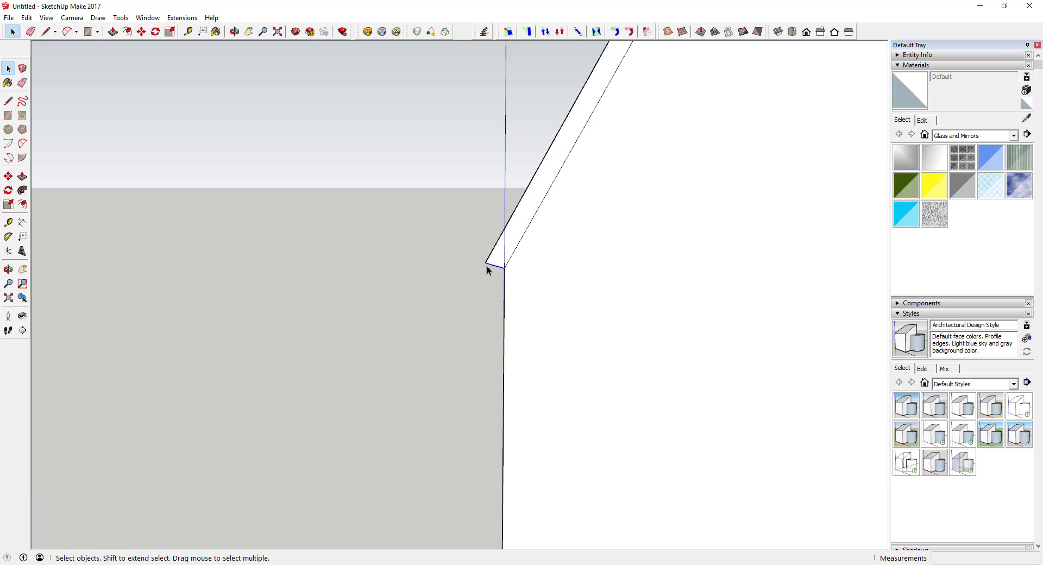
pyautogui.press('l')
pyautogui.click(485, 263)
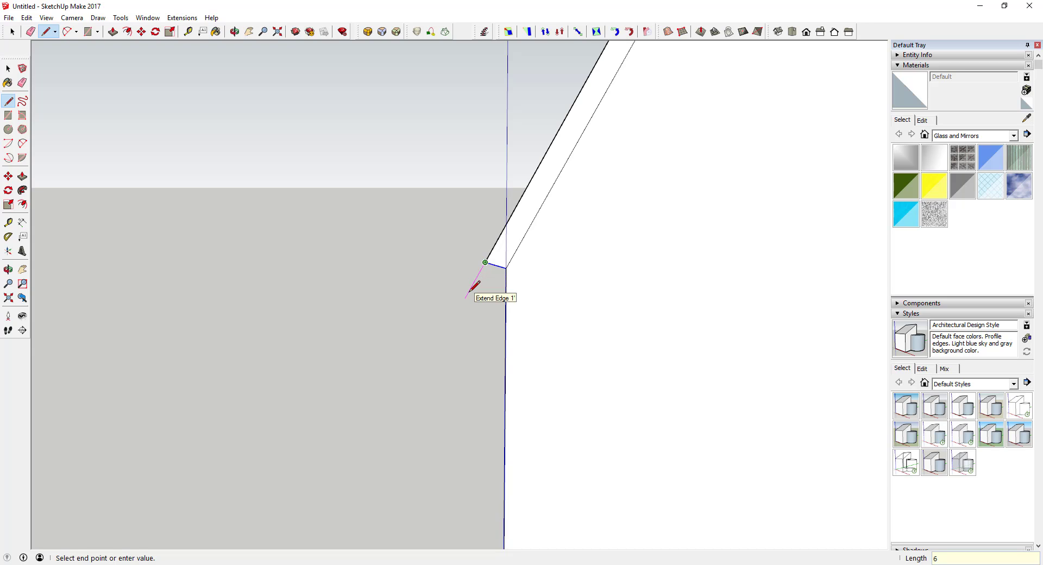
pyautogui.write('6')
pyautogui.press('Return')
pyautogui.press('space')
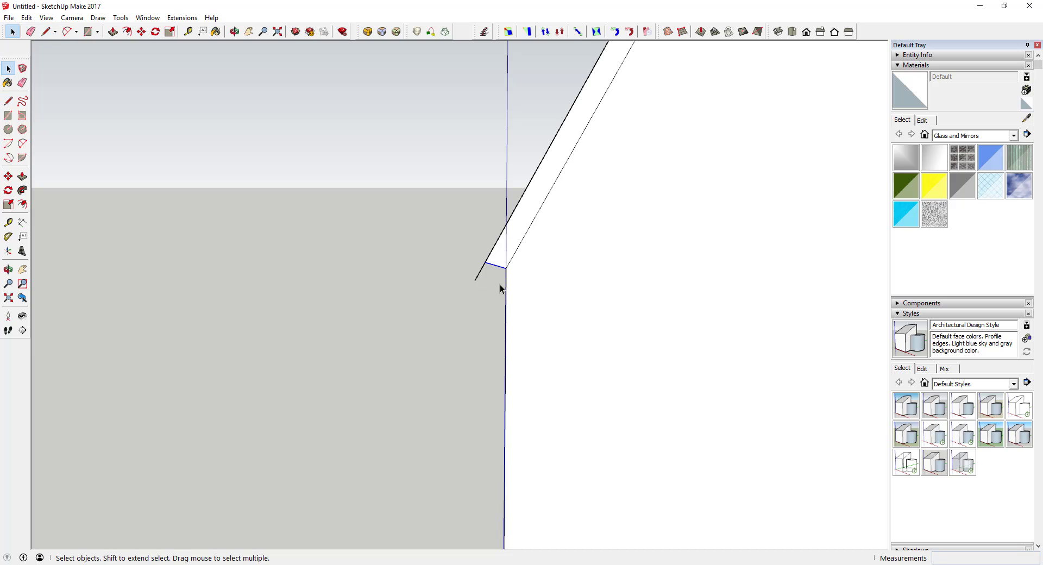
# - Close the small face at the trim strip's bottom end with lines
pyautogui.press('l')
pyautogui.click(506, 269)
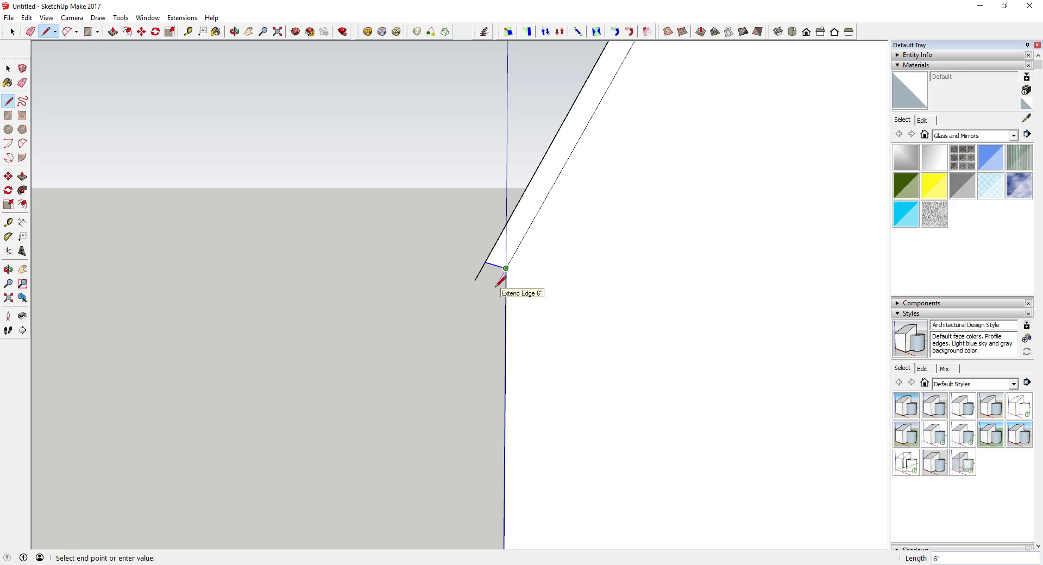
pyautogui.click(496, 286)
pyautogui.click(475, 281)
pyautogui.press('e')
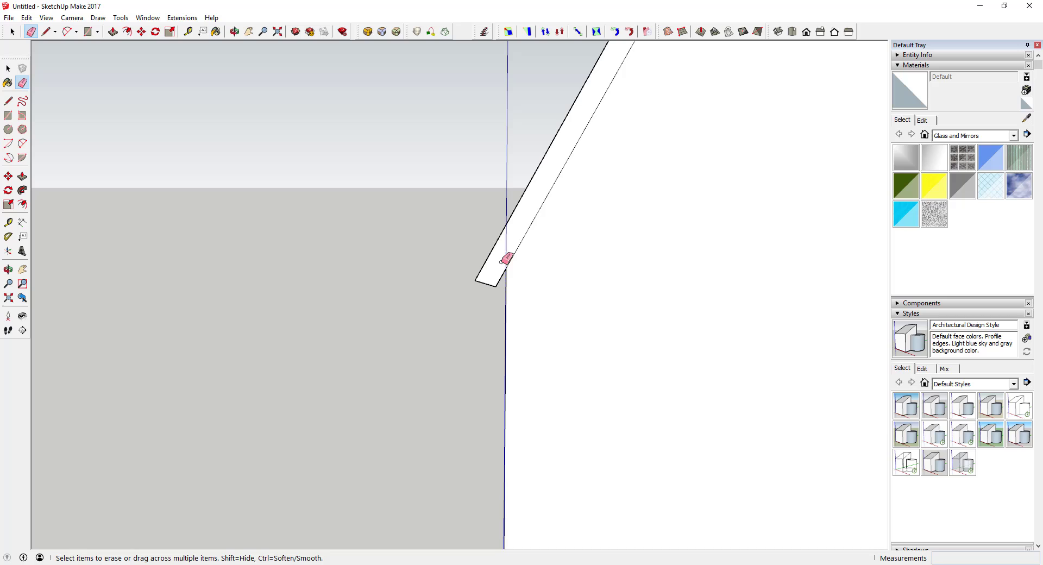
pyautogui.press('space')
pyautogui.scroll(-5, 503, 263)
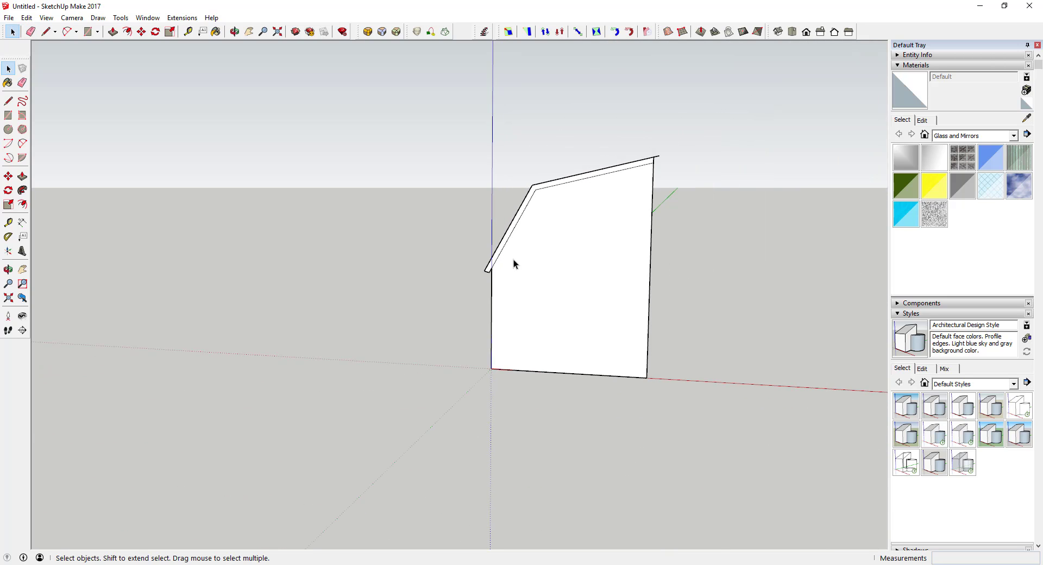
pyautogui.scroll(2, 682, 162)
# - Undo an accidental erase of the top roof edge and orbit to review the face
pyautogui.press('e')
pyautogui.click(644, 157)
pyautogui.hotkey('ctrl', 'z')
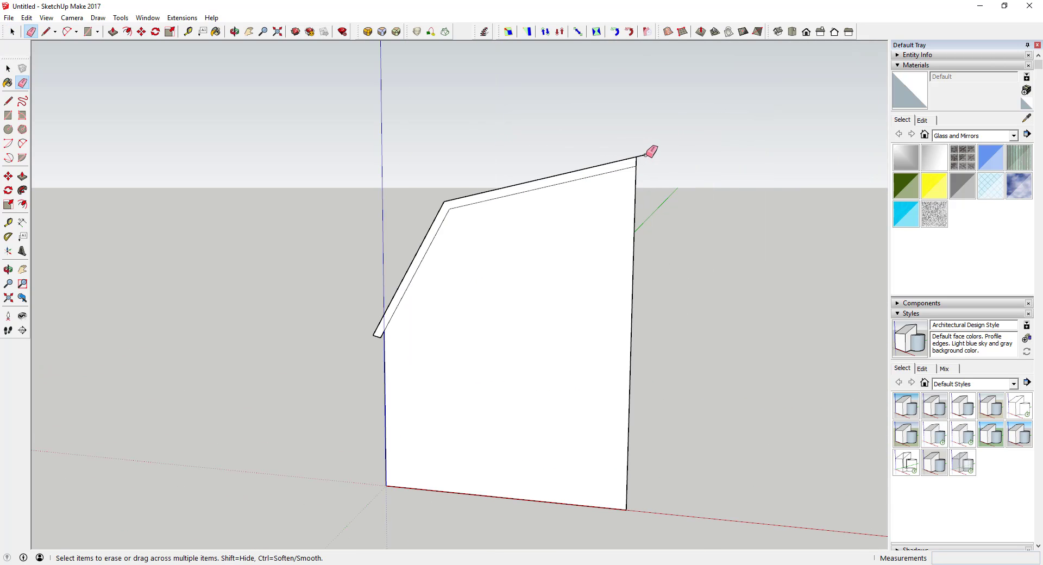
pyautogui.press('space')
pyautogui.moveTo(645, 156)
pyautogui.mouseDown(button='middle')
pyautogui.moveTo(514, 193)
pyautogui.moveTo(465, 223)
pyautogui.mouseUp(button='middle')
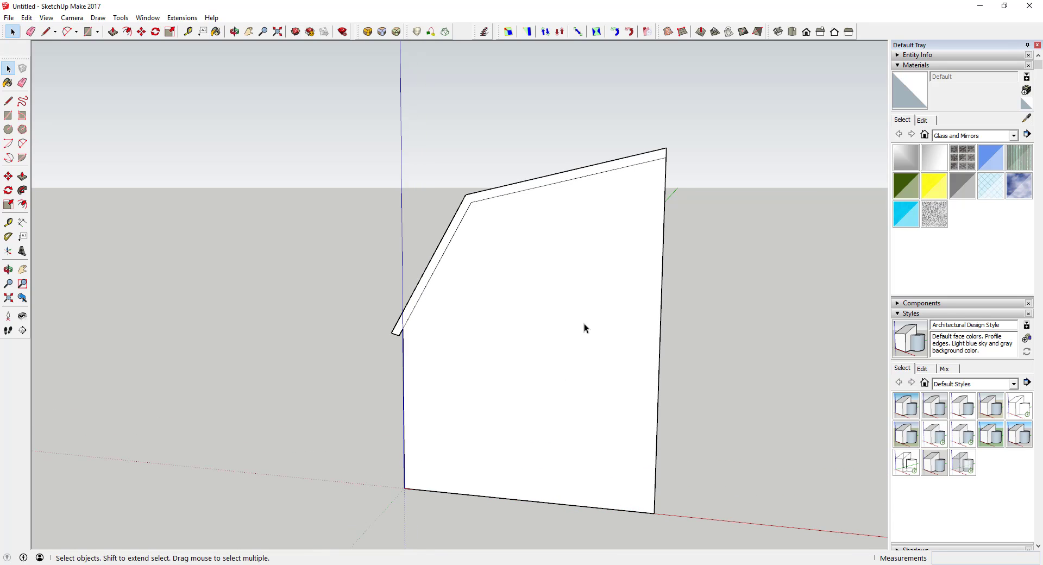
pyautogui.moveTo(615, 229); pyautogui.dragTo(527, 213, button='middle')
# - Box-select the wall and trim, make it component 'Barn Half', and replace the old definition
pyautogui.scroll(-2, 543, 215)
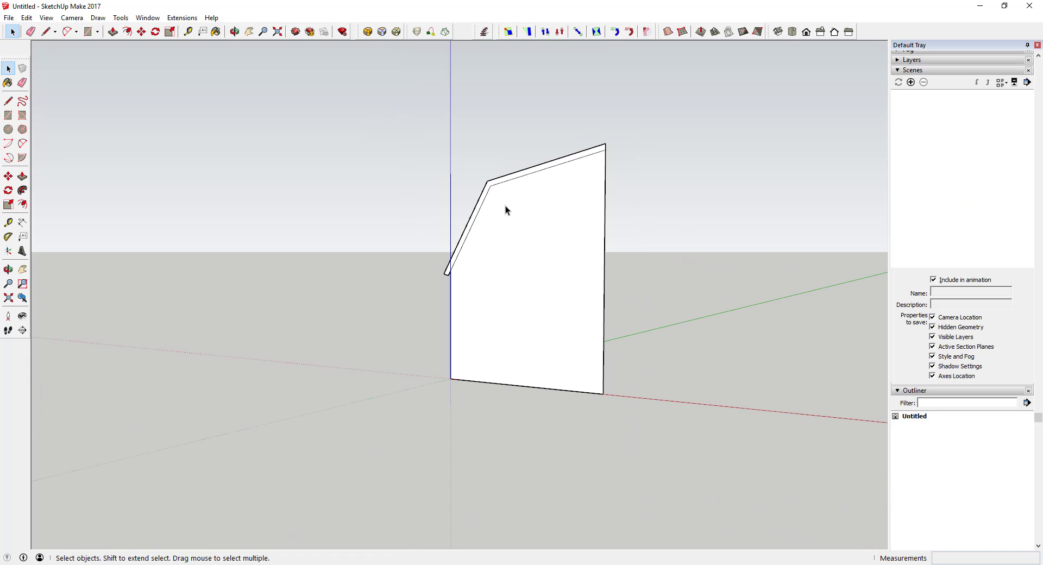
pyautogui.moveTo(401, 112); pyautogui.dragTo(673, 468)
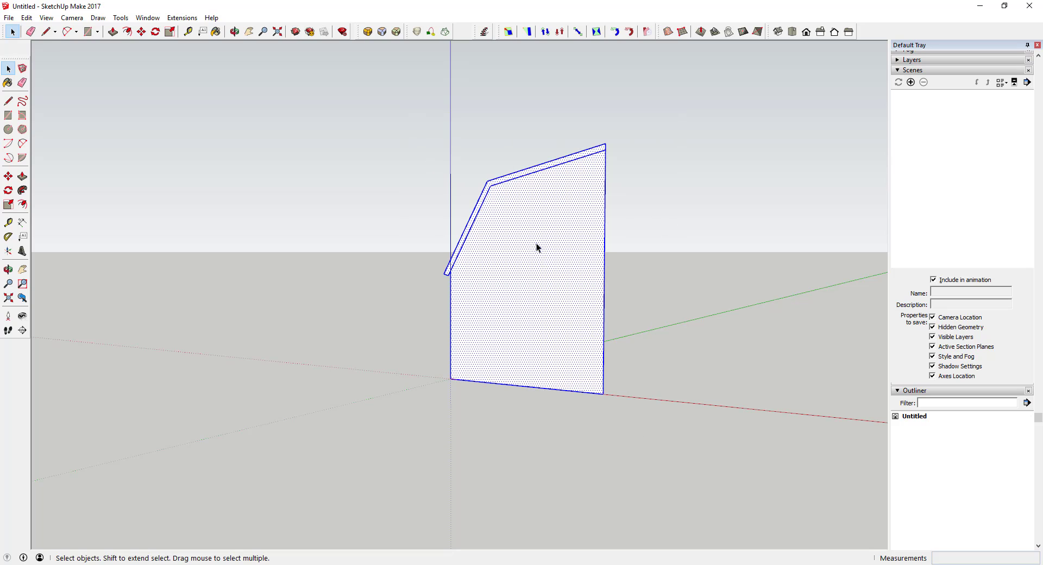
pyautogui.rightClick(537, 245)
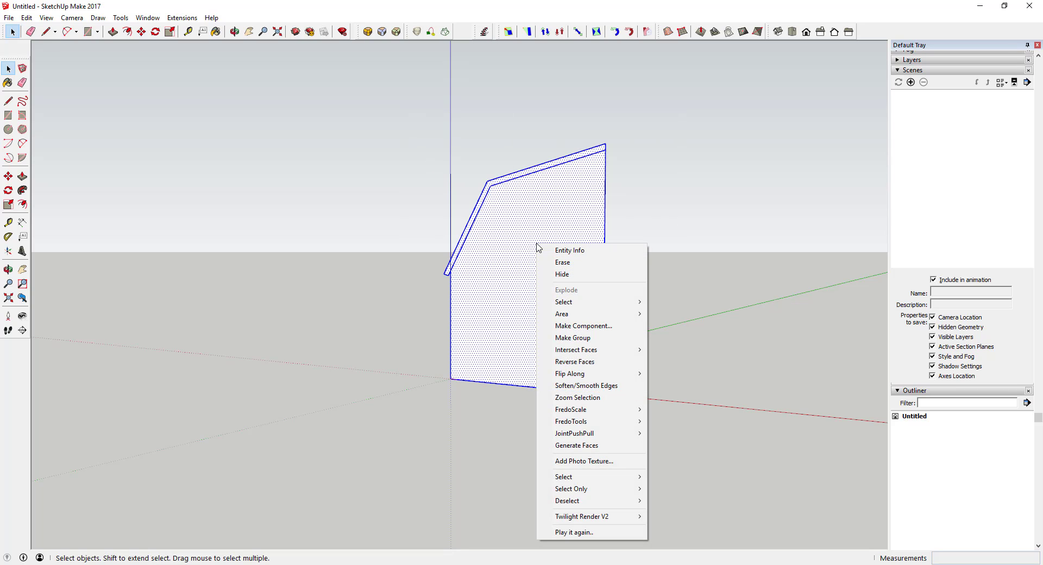
pyautogui.click(604, 327)
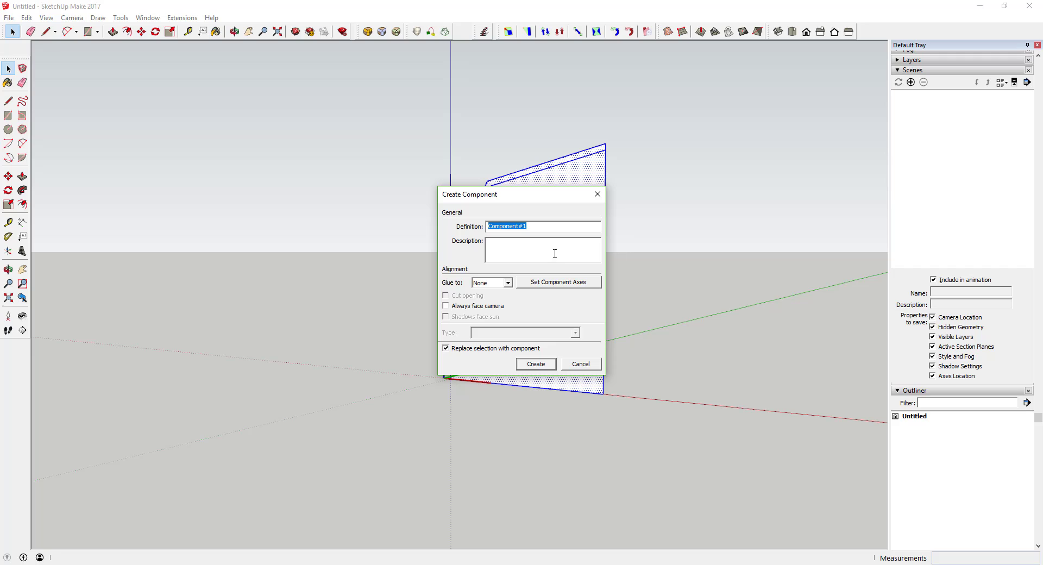
pyautogui.write('Barn Half')
pyautogui.press('Return')
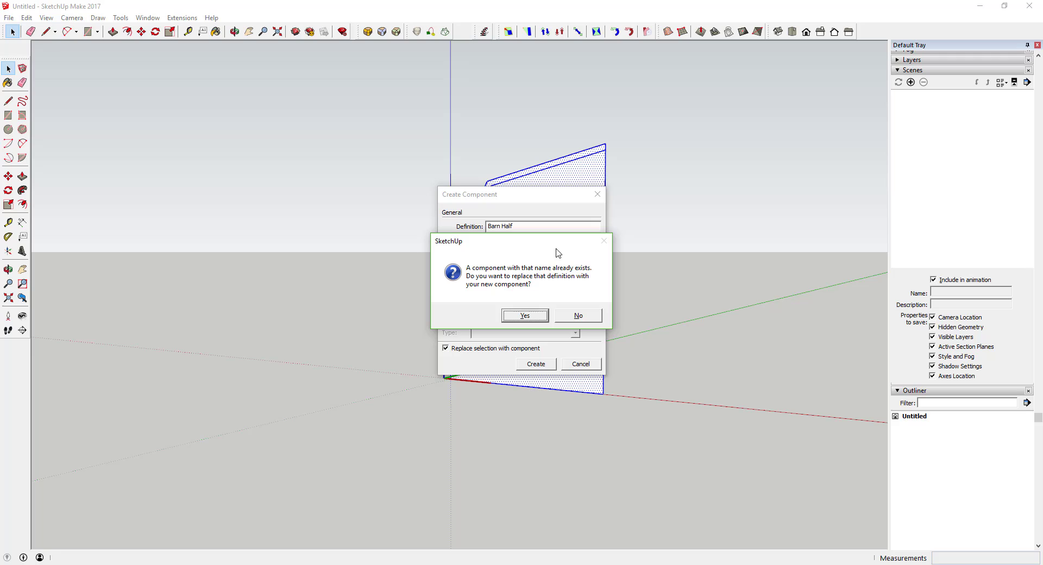
pyautogui.click(529, 315)
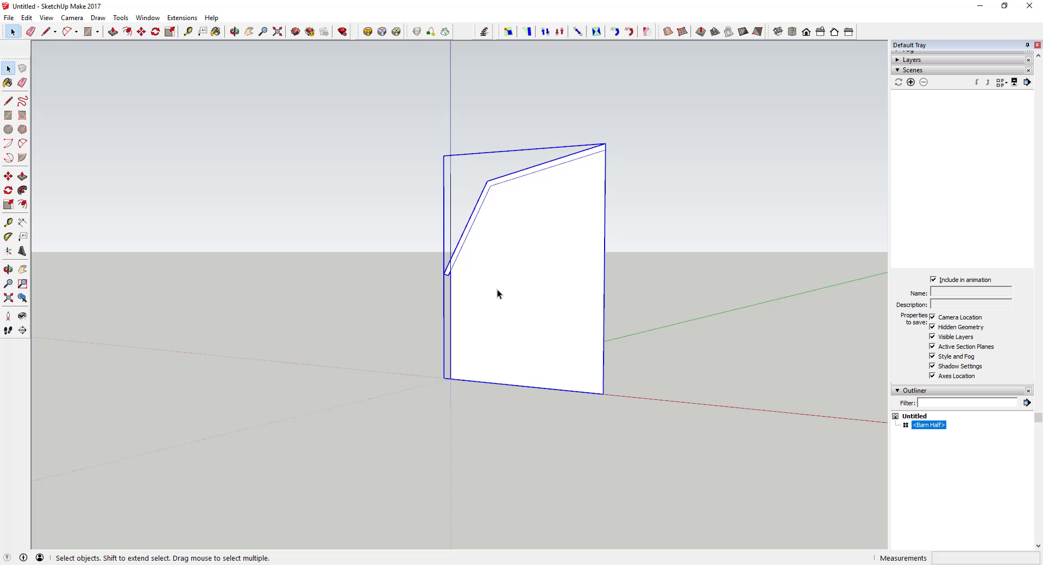
# - Copy the Barn Half component to the right along the red axis
pyautogui.press('m')
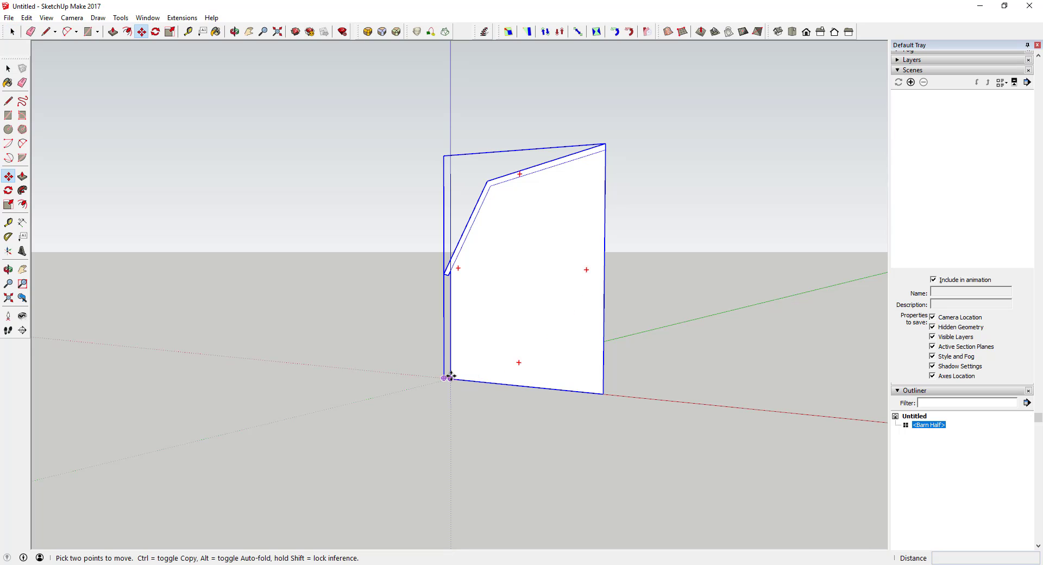
pyautogui.press('ctrl')
pyautogui.click(450, 378)
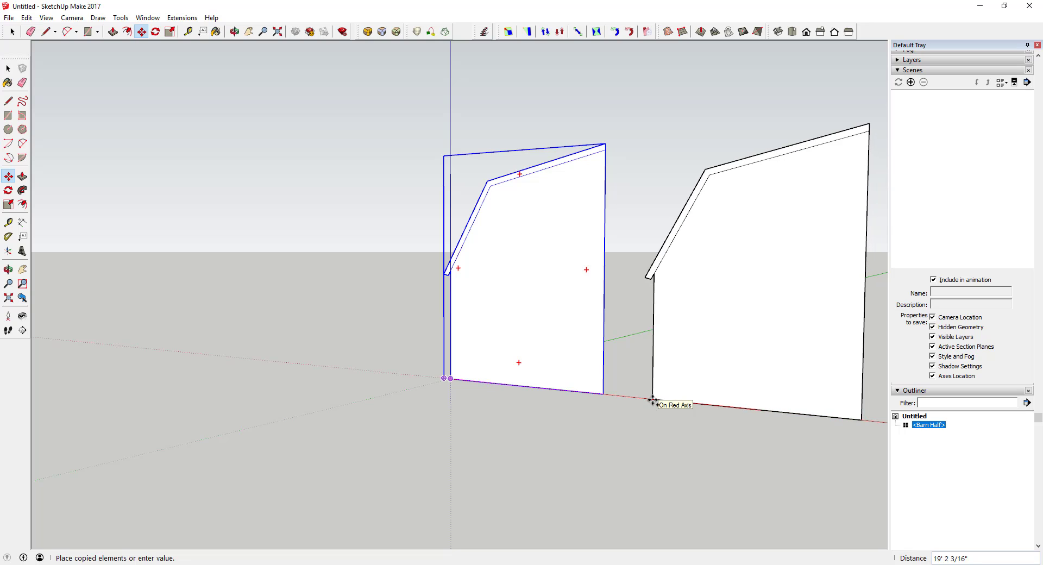
pyautogui.click(643, 397)
pyautogui.press('space')
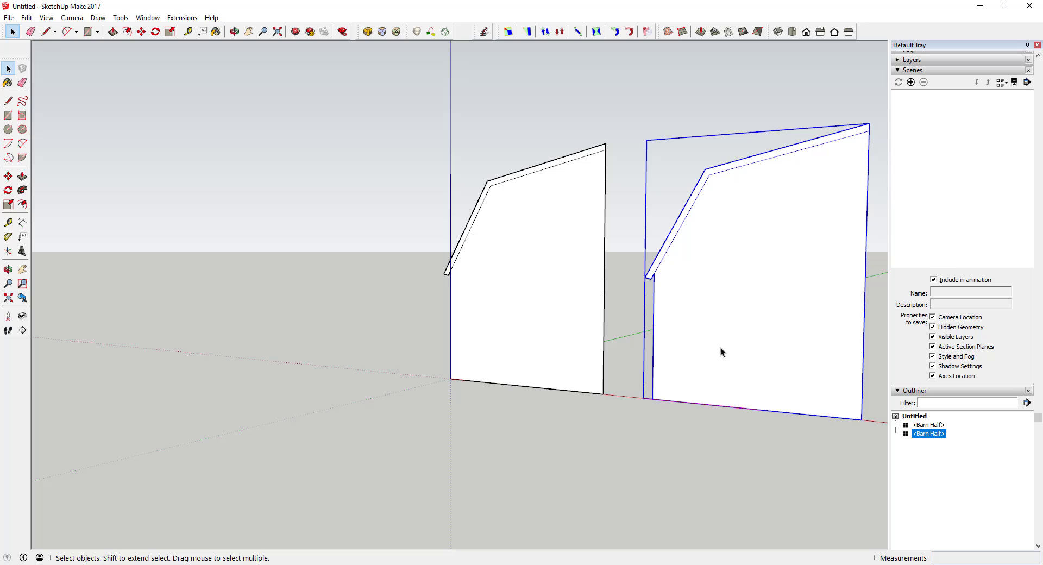
# - Mirror the copy with Scale and snap it to the original at the roof peak
pyautogui.press('s')
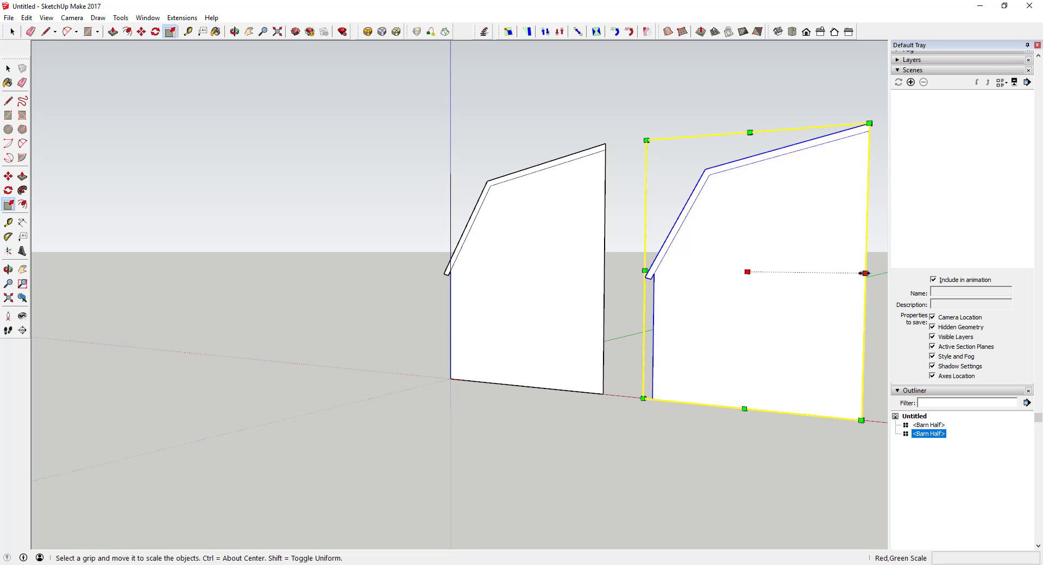
pyautogui.moveTo(865, 273); pyautogui.dragTo(652, 273)
pyautogui.press('space')
pyautogui.press('m')
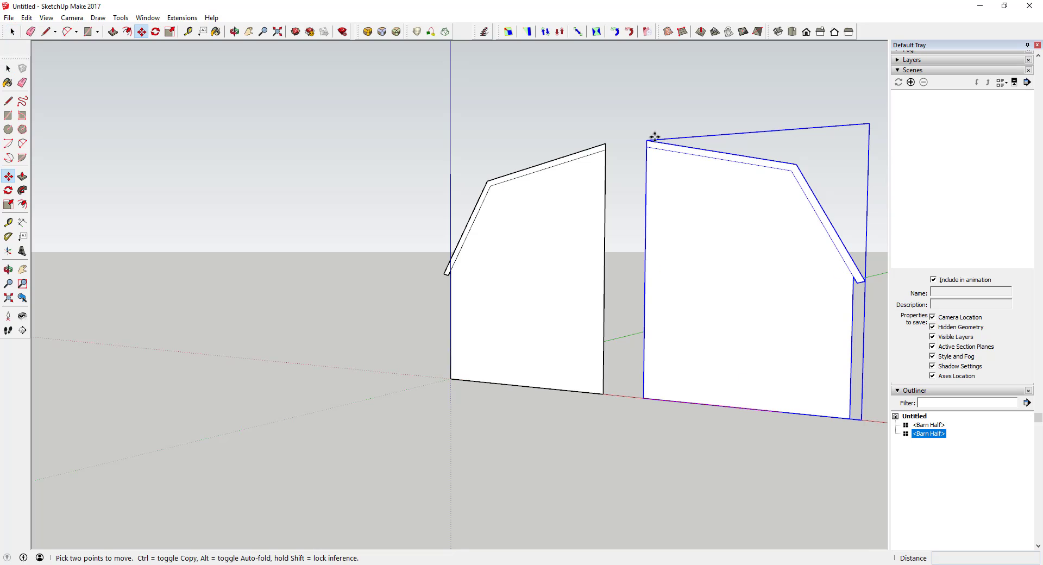
pyautogui.click(647, 141)
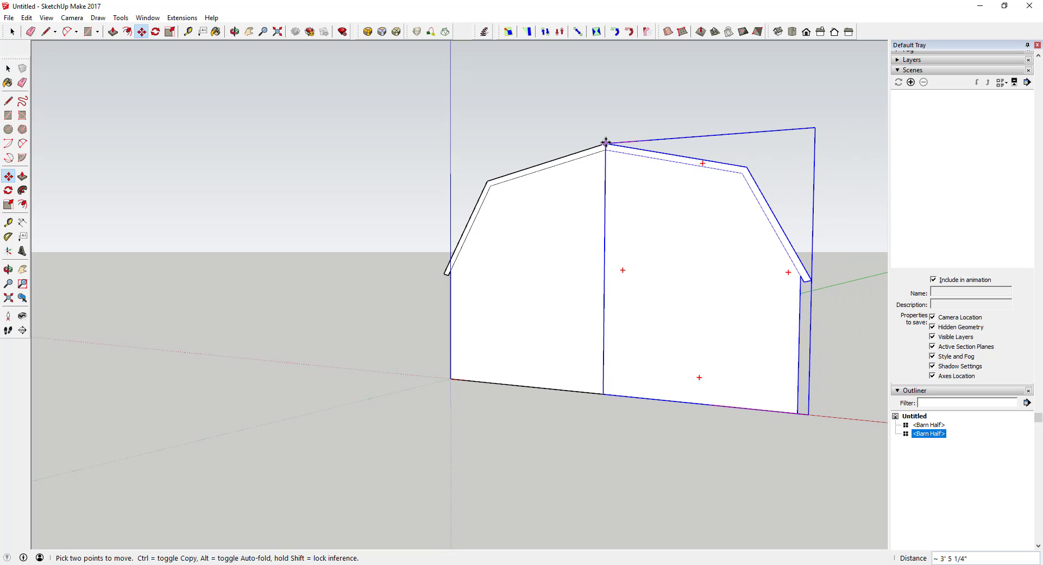
pyautogui.click(605, 142)
pyautogui.press('space')
pyautogui.moveTo(706, 231); pyautogui.dragTo(745, 251, button='middle')
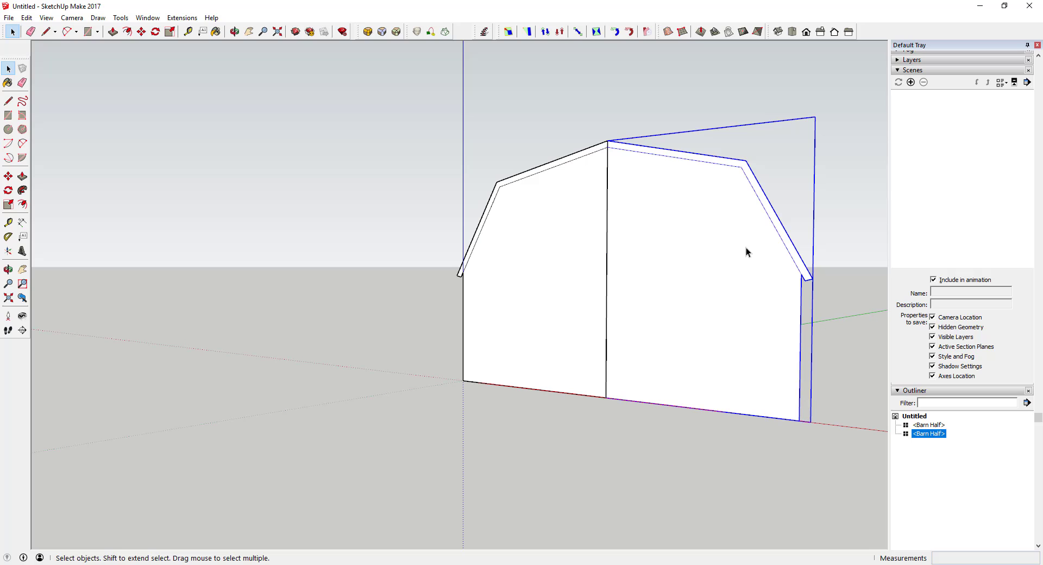
pyautogui.moveTo(565, 234); pyautogui.dragTo(682, 230, button='middle')
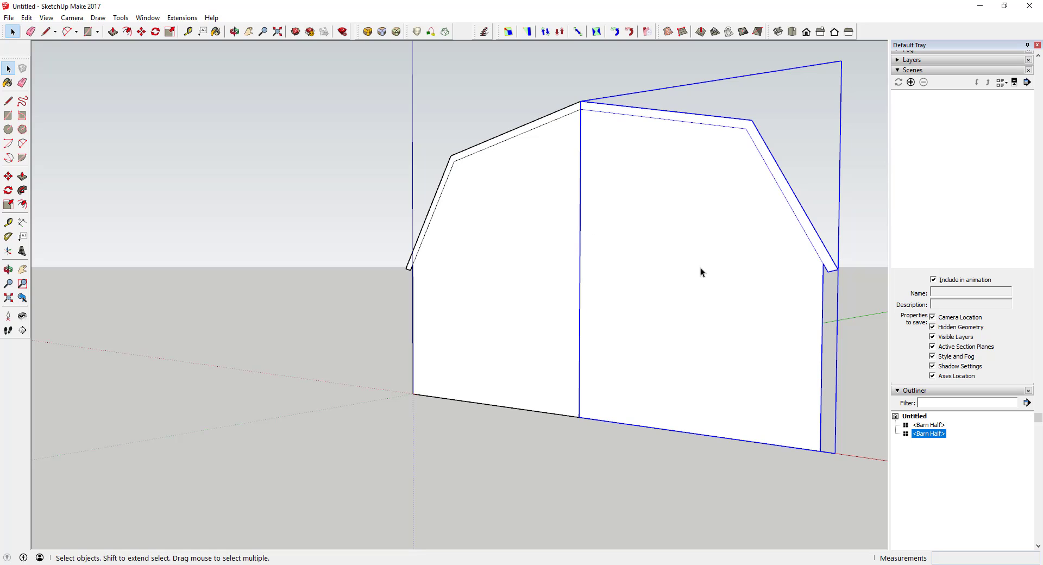
# - Open the left Barn Half for editing and clear the selection inside it
pyautogui.doubleClick(539, 248)
pyautogui.click(526, 233)
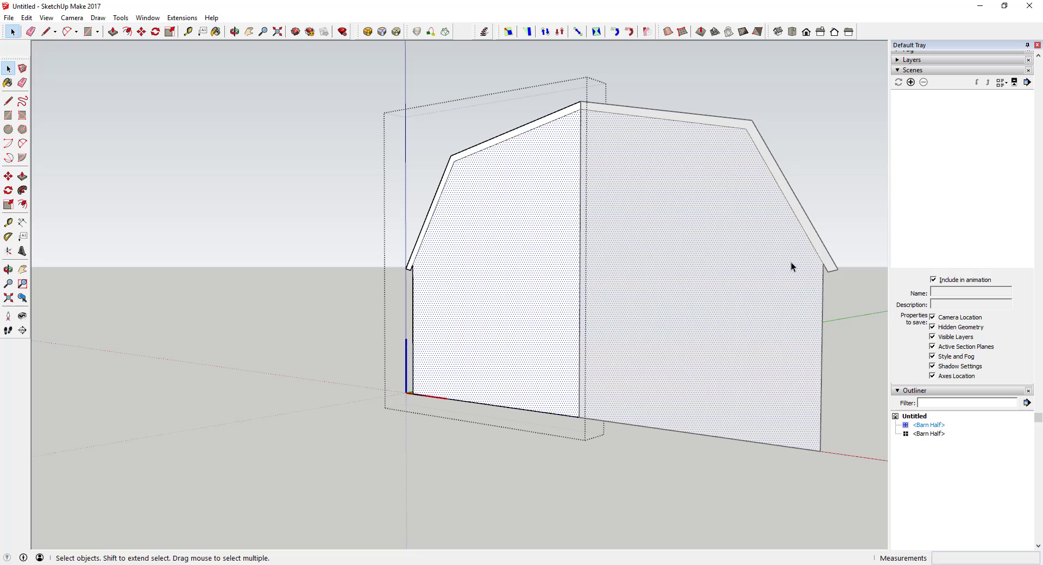
pyautogui.press('m')
pyautogui.press('space')
pyautogui.click(385, 186)
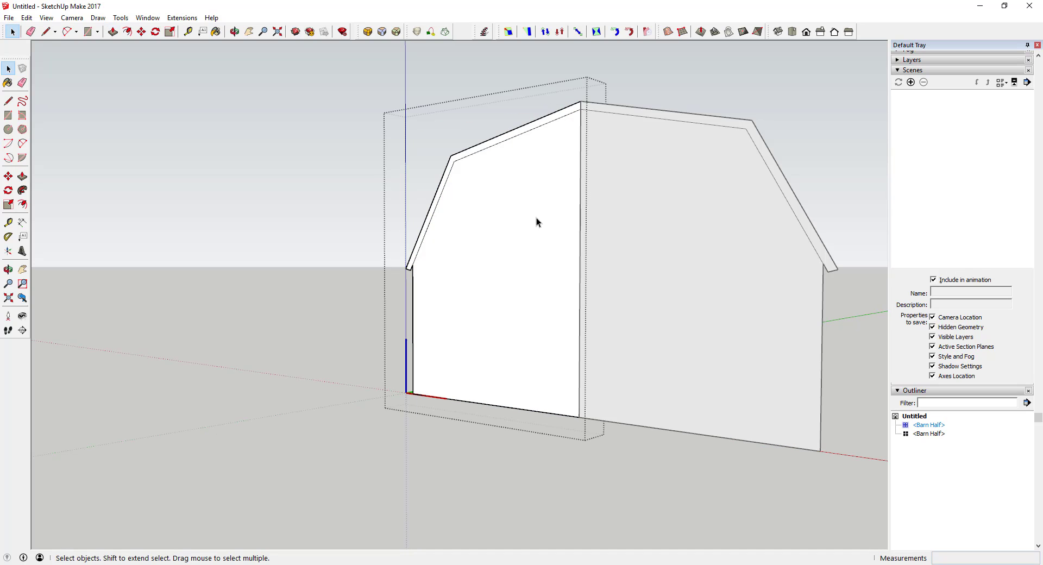
# - Push/pull the roof trim face outward by 1 and orbit around the barn
pyautogui.press('p')
pyautogui.click(477, 154)
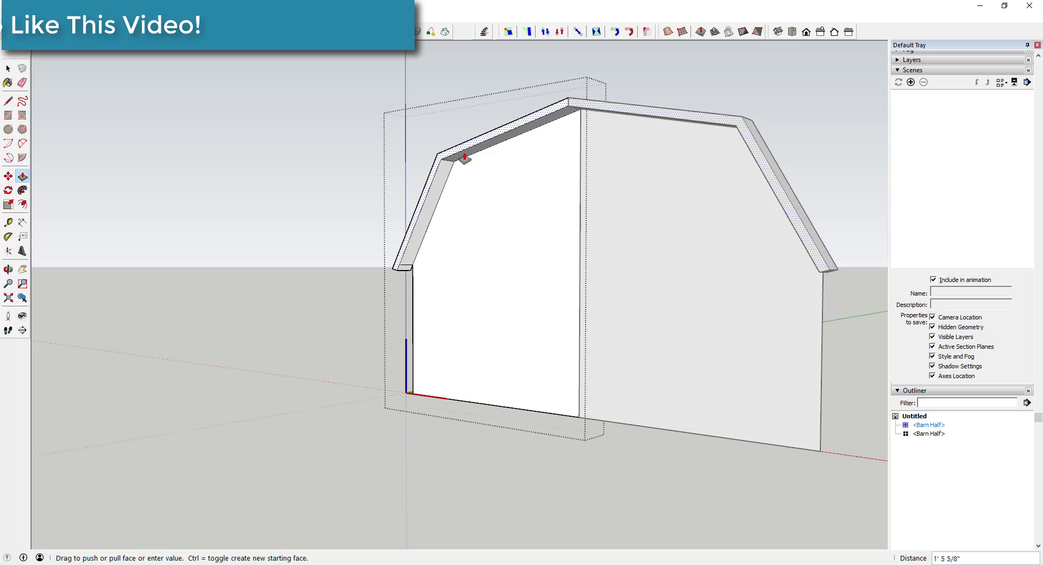
pyautogui.write('1')
pyautogui.press('Return')
pyautogui.press('space')
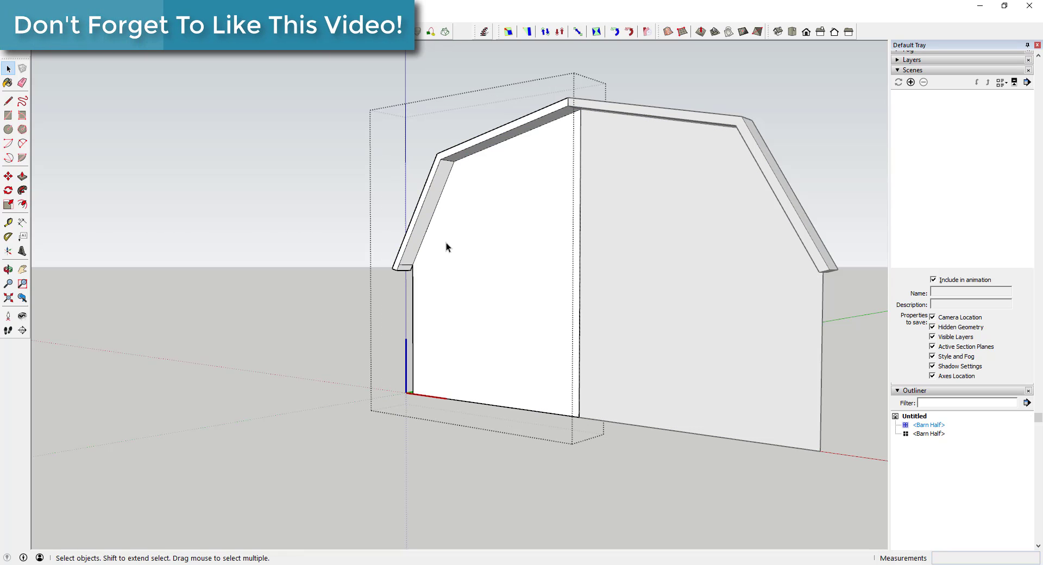
pyautogui.scroll(3, 440, 250)
pyautogui.press('e')
pyautogui.press('space')
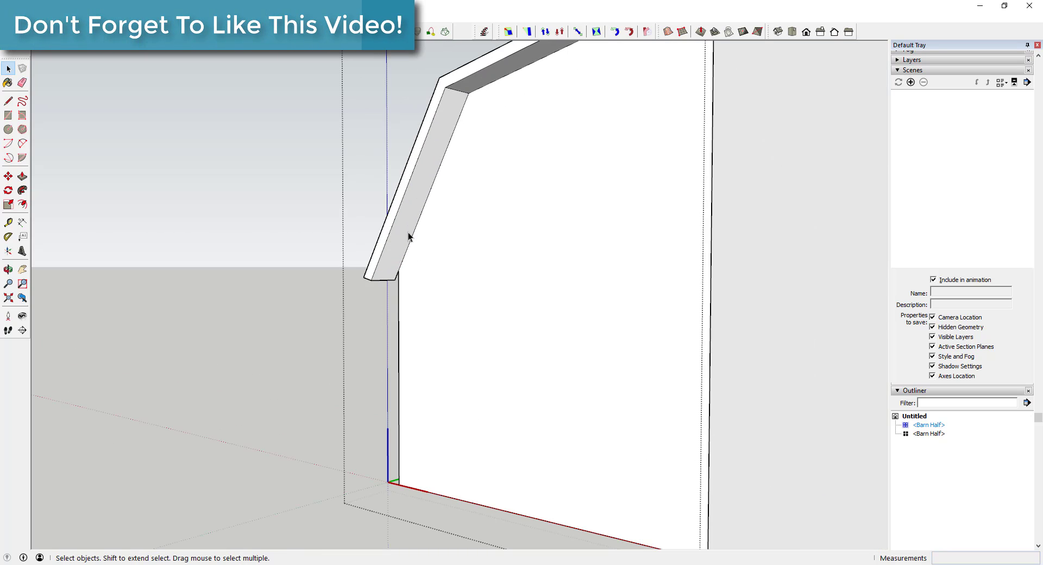
pyautogui.scroll(-3, 523, 221)
pyautogui.moveTo(523, 221); pyautogui.dragTo(612, 230, button='middle')
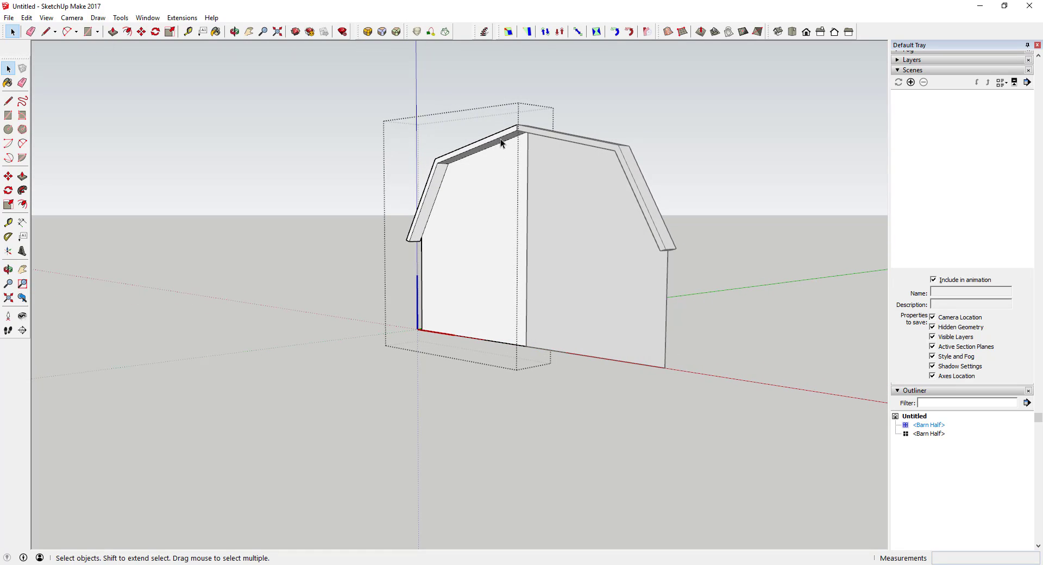
pyautogui.moveTo(552, 188); pyautogui.dragTo(601, 275, button='middle')
# - Extrude the end wall back into a long barn body
pyautogui.press('p')
pyautogui.click(527, 293)
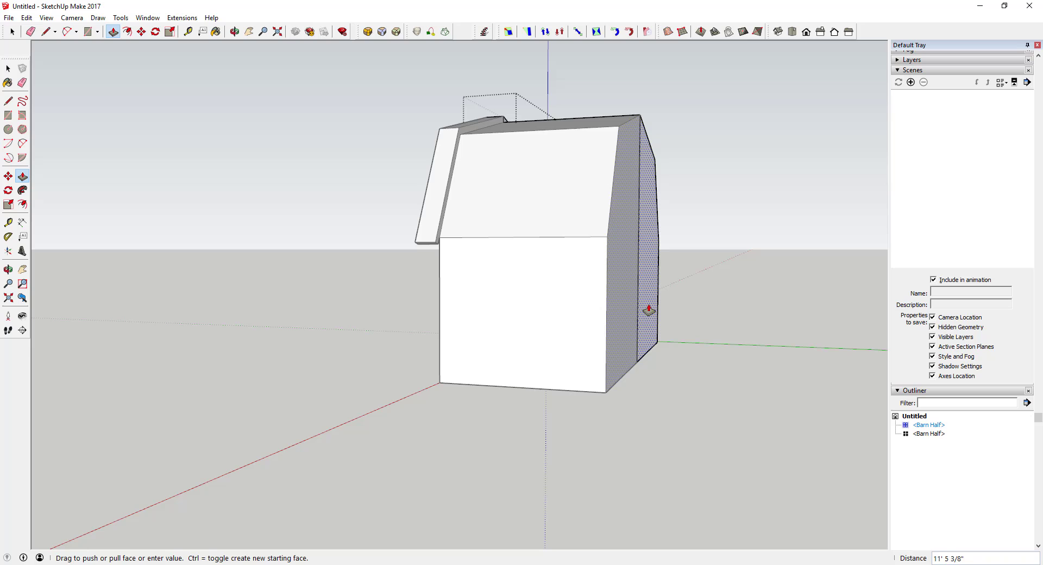
pyautogui.moveTo(649, 310); pyautogui.dragTo(565, 269)
pyautogui.press('space')
pyautogui.scroll(-3, 568, 226)
pyautogui.moveTo(568, 226); pyautogui.dragTo(612, 272, button='middle')
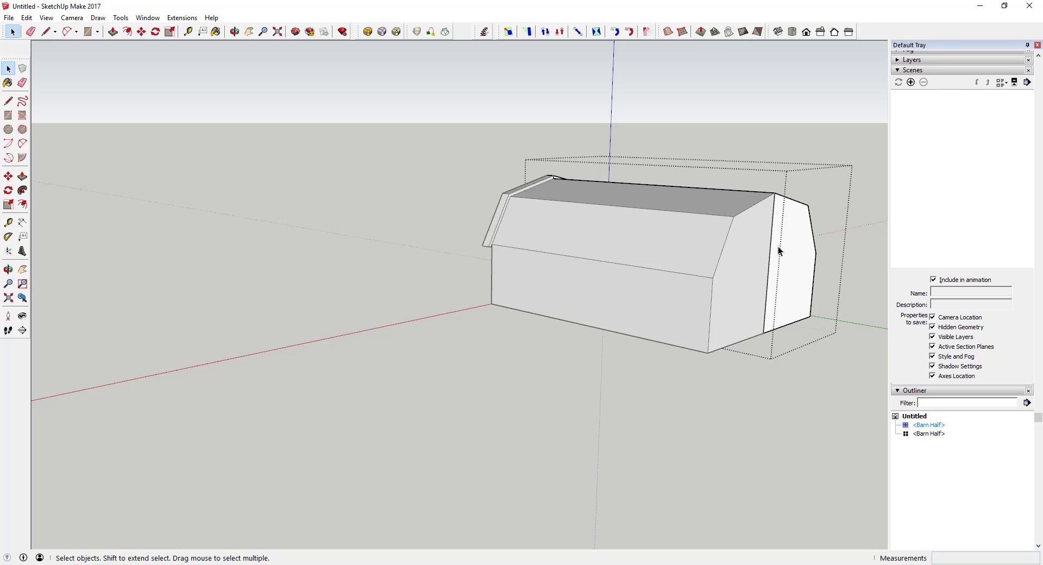
# - Push the roof-edge face the full 40' length and pull the thin chamfer face outward
pyautogui.press('p')
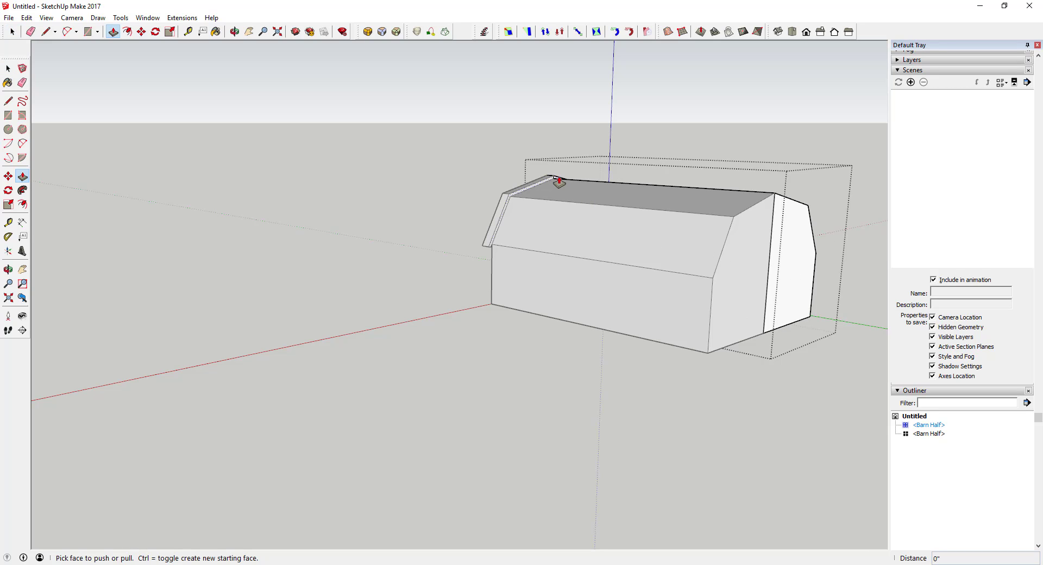
pyautogui.click(555, 180)
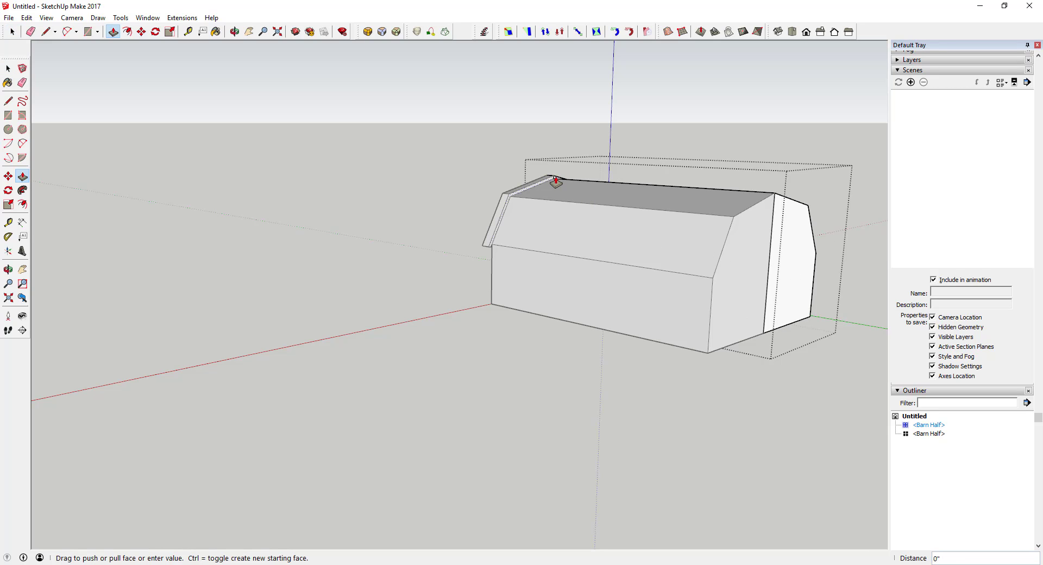
pyautogui.click(783, 220)
pyautogui.scroll(1, 787, 201)
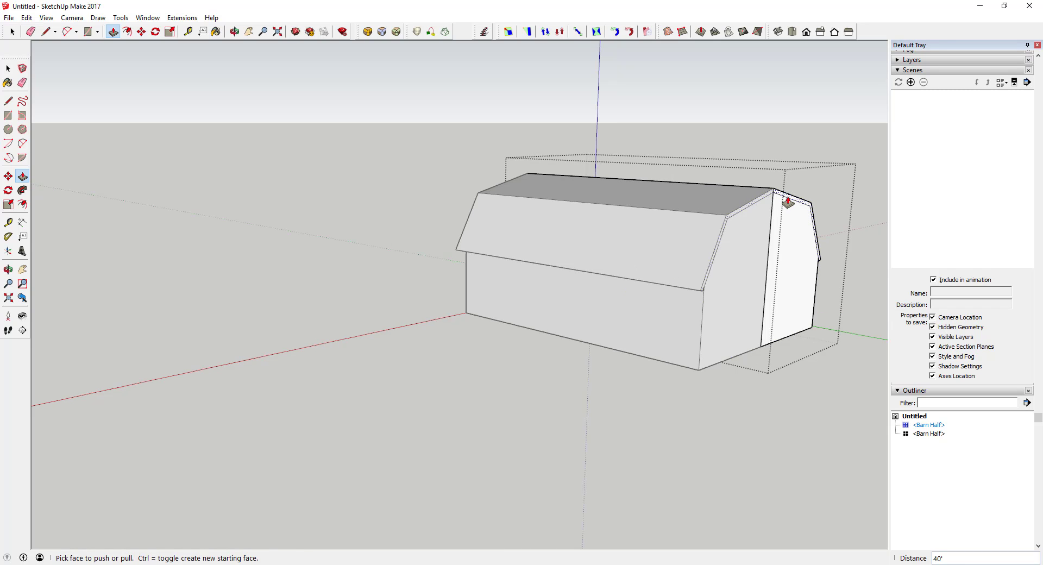
pyautogui.click(788, 202)
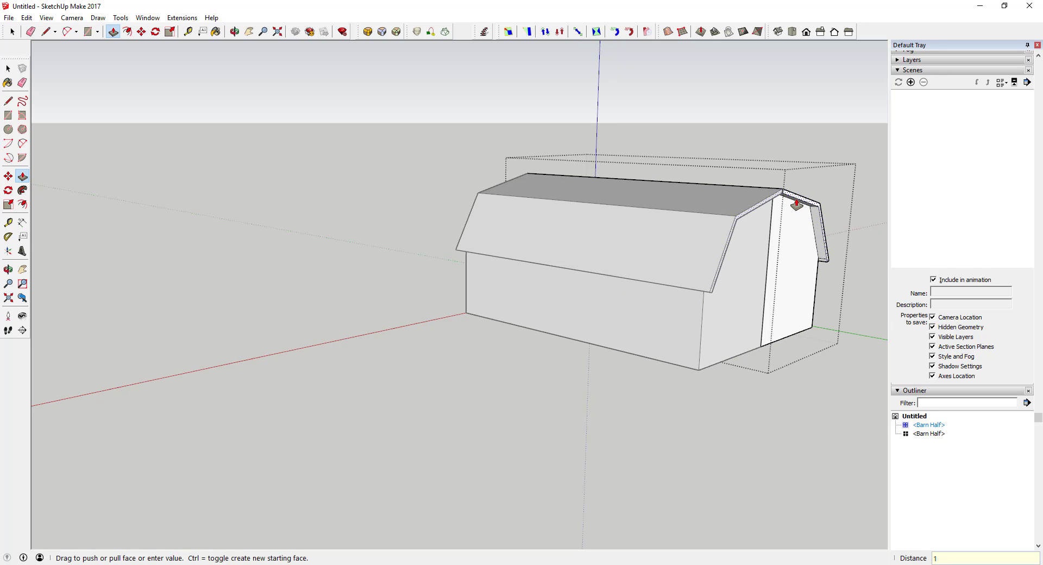
pyautogui.click(832, 197)
pyautogui.press('space')
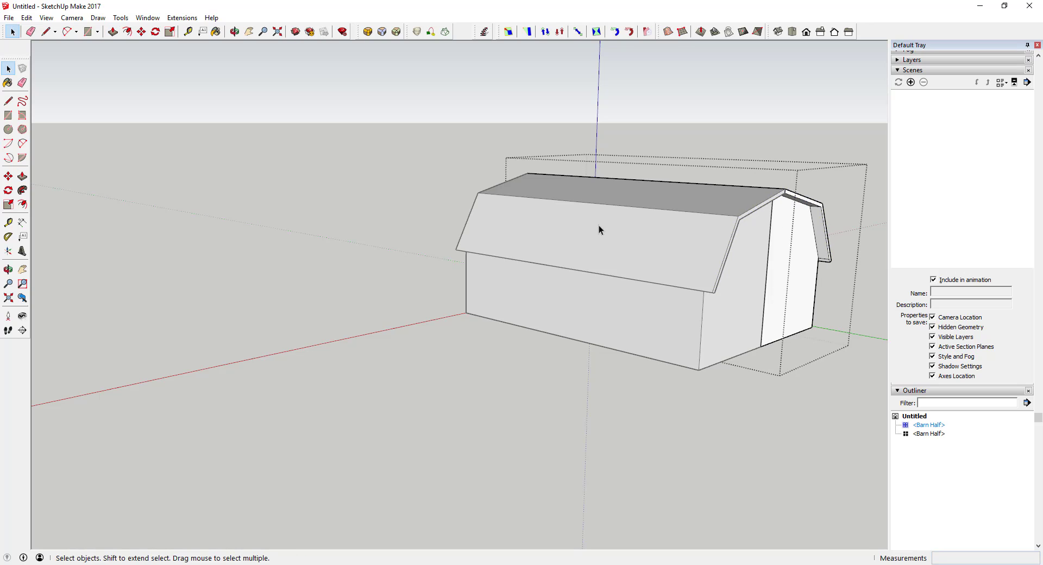
pyautogui.scroll(2, 836, 268)
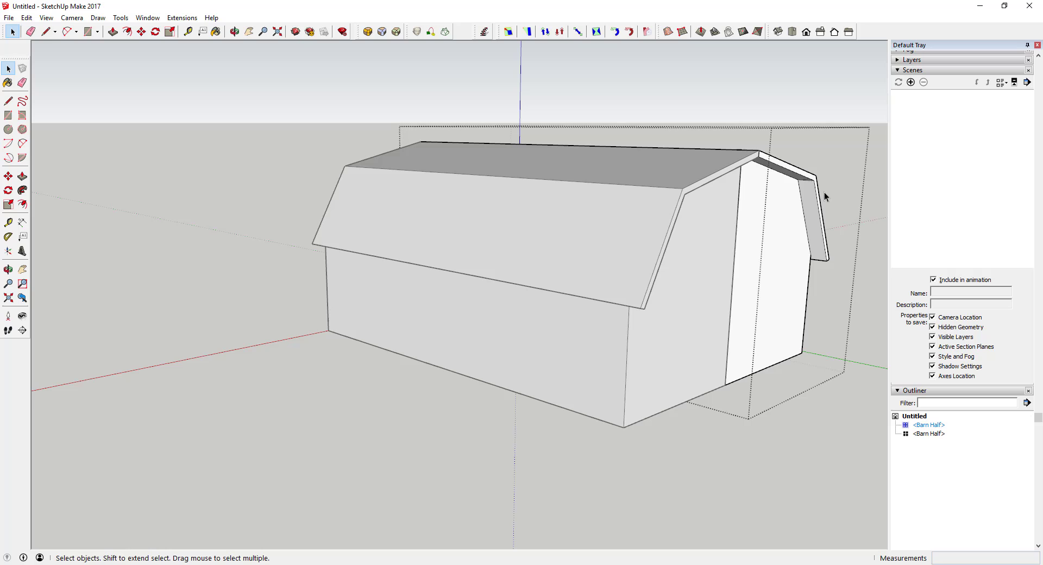
# - Select the short roof-peak edge and move it 6 inches out past the gable
pyautogui.moveTo(468, 197); pyautogui.dragTo(350, 140, button='middle')
pyautogui.scroll(2, 293, 152)
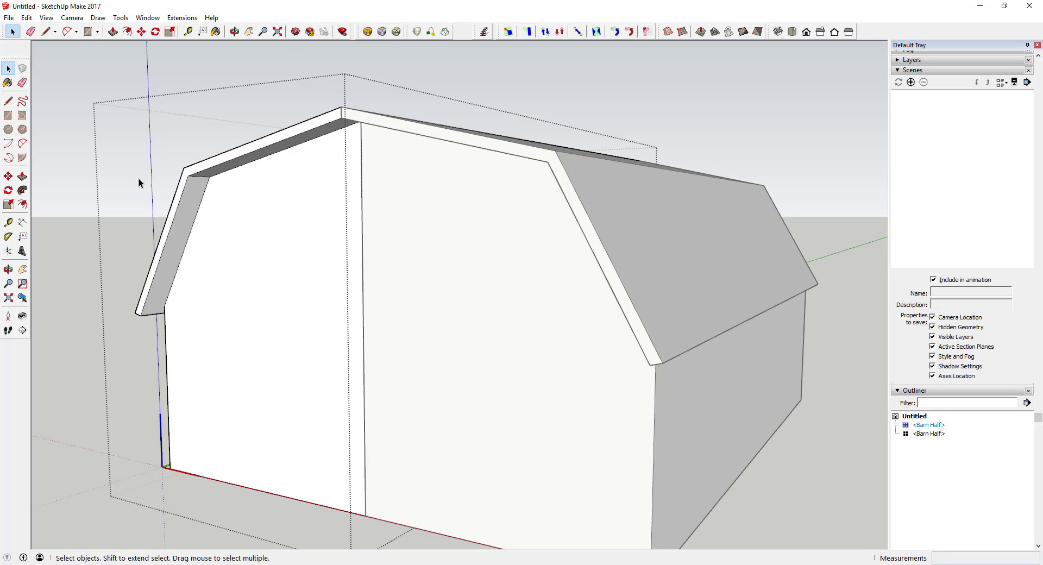
pyautogui.moveTo(454, 171); pyautogui.dragTo(380, 133, button='middle')
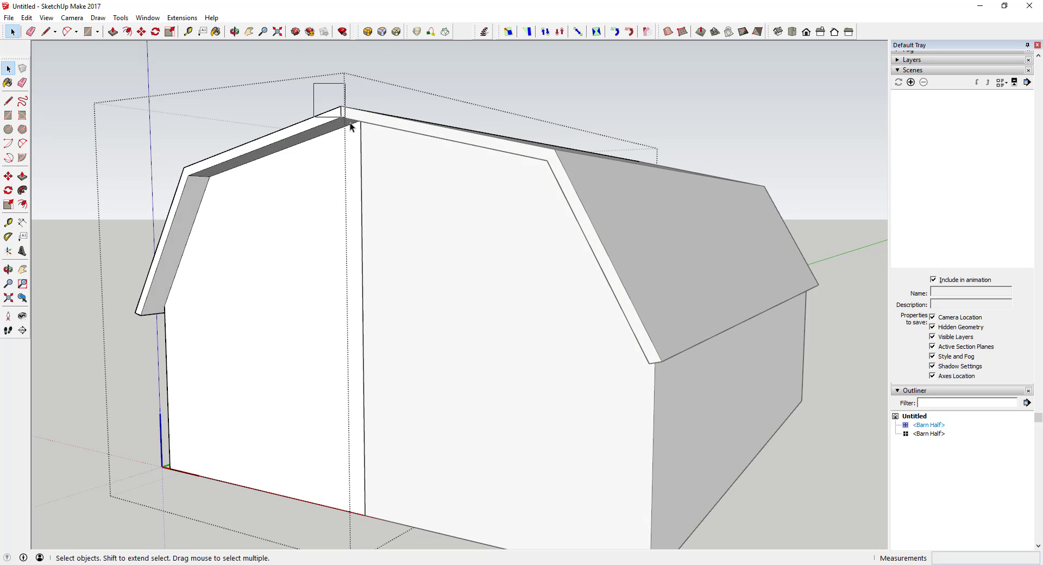
pyautogui.moveTo(350, 122); pyautogui.dragTo(346, 125)
pyautogui.moveTo(342, 120); pyautogui.dragTo(292, 133, button='middle')
pyautogui.press('m')
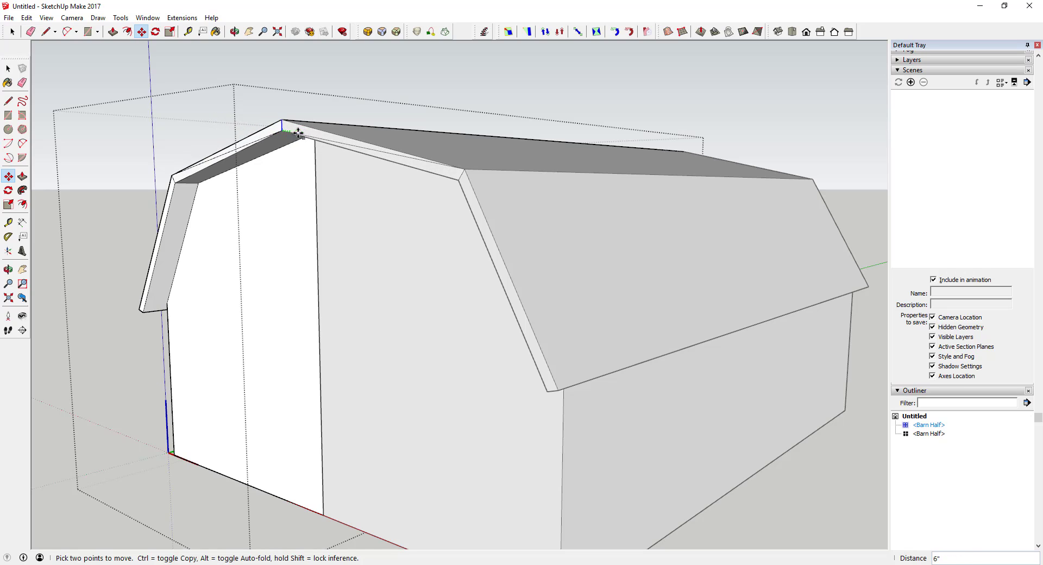
pyautogui.press('Escape')
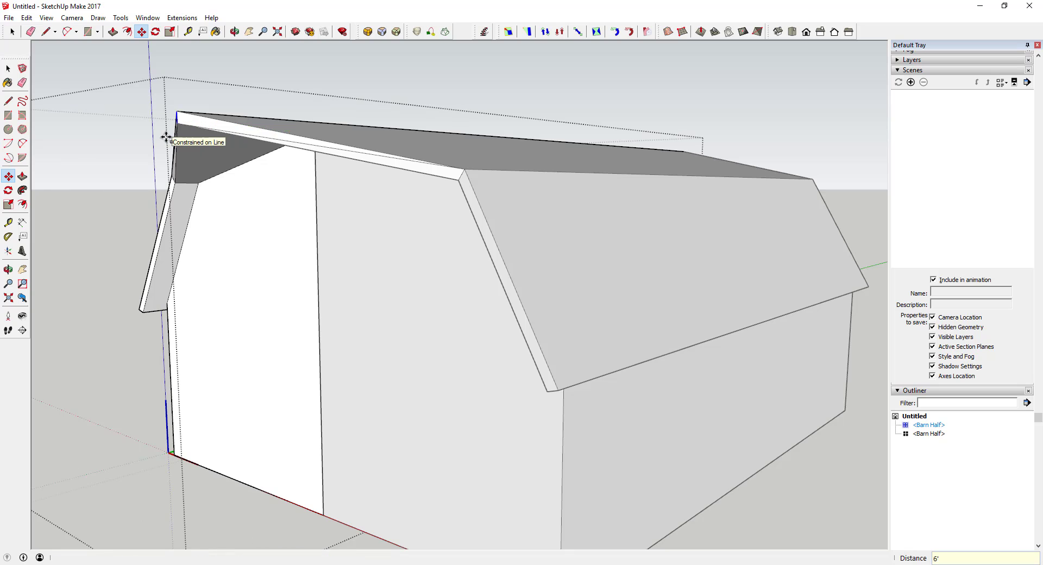
pyautogui.press('Return')
pyautogui.press('space')
pyautogui.moveTo(229, 191); pyautogui.dragTo(597, 185, button='middle')
pyautogui.scroll(-3, 737, 152)
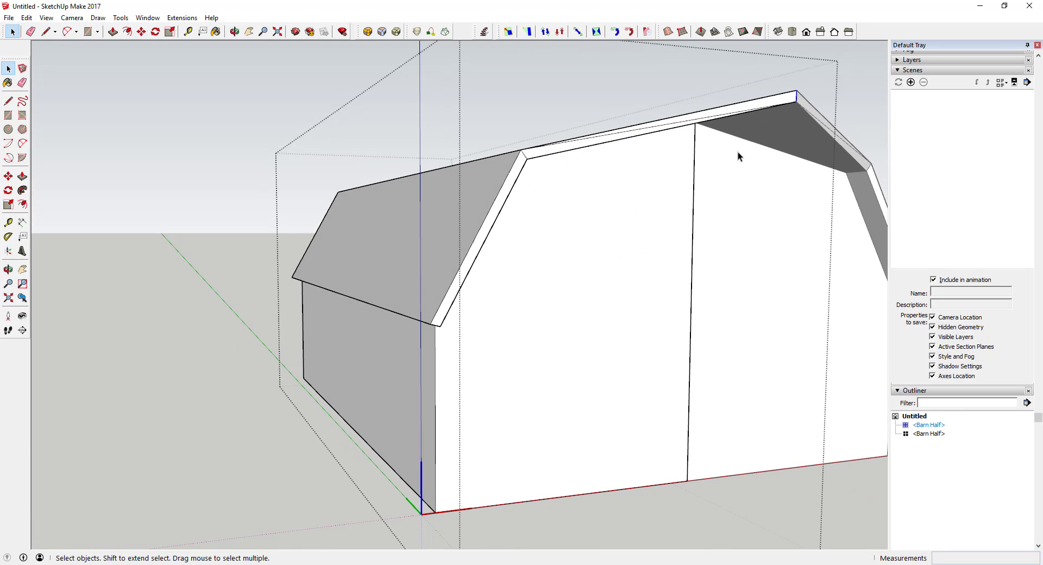
pyautogui.moveTo(738, 151); pyautogui.dragTo(733, 174, button='middle')
pyautogui.scroll(-3, 732, 174)
pyautogui.click(875, 257)
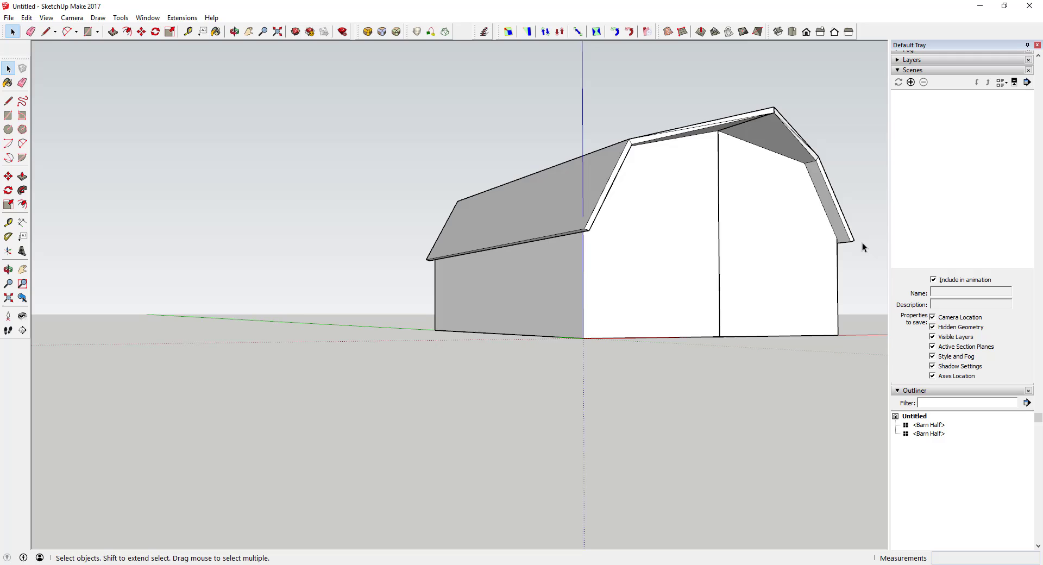
pyautogui.scroll(1, 782, 242)
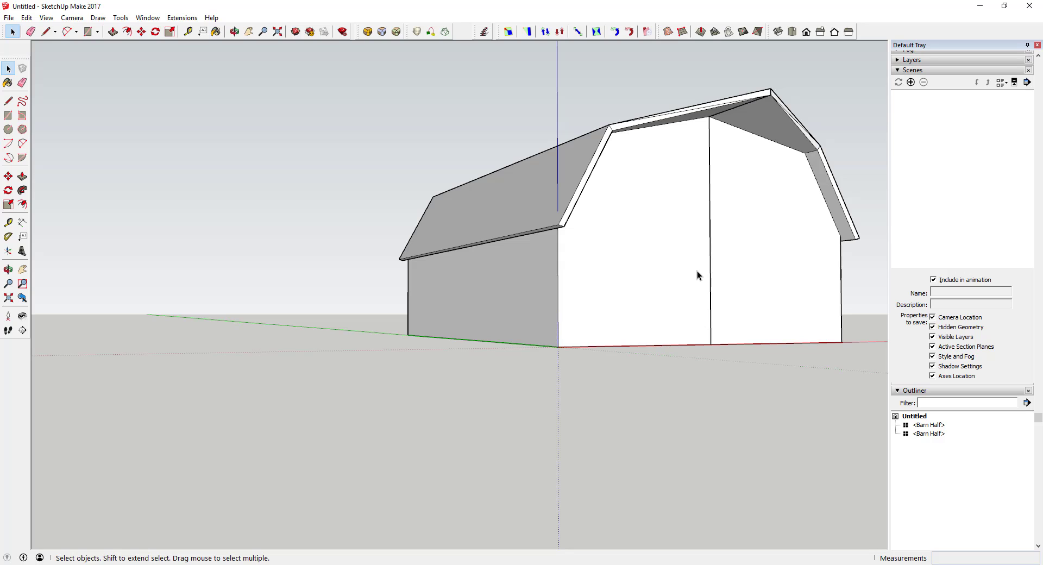
pyautogui.click(696, 292)
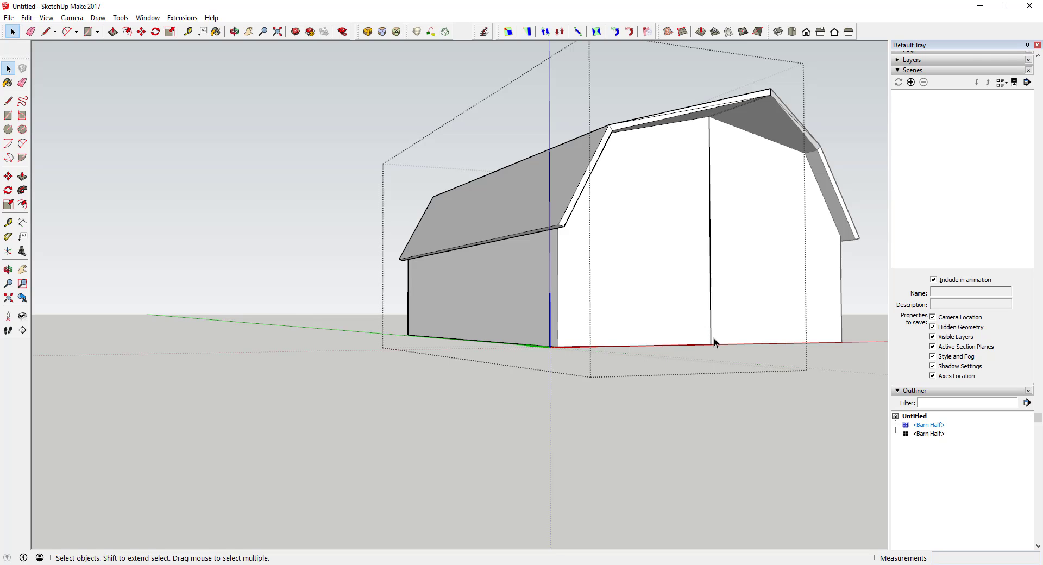
pyautogui.moveTo(714, 338); pyautogui.dragTo(718, 333, button='middle')
pyautogui.scroll(3, 722, 330)
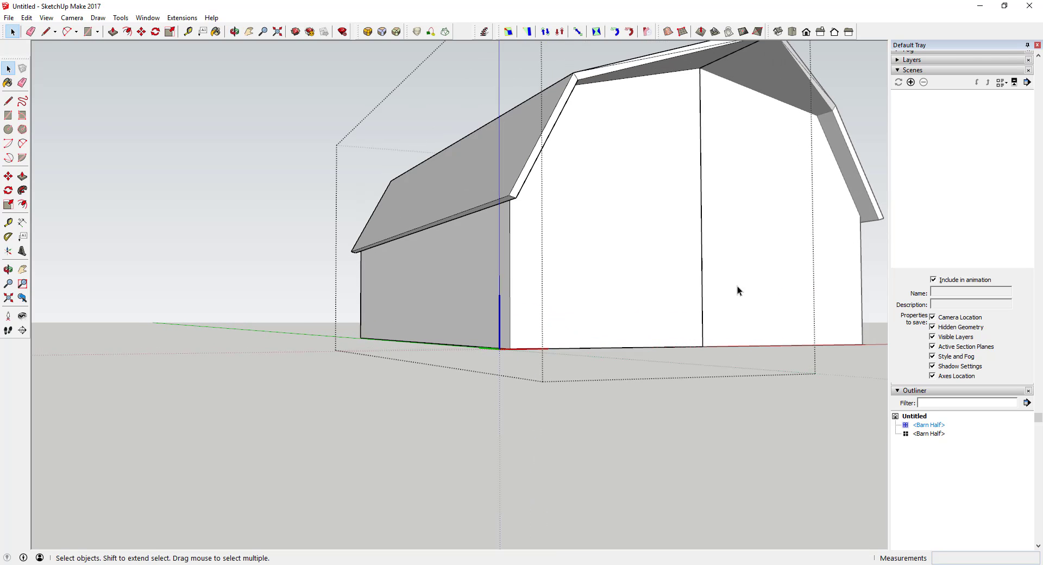
pyautogui.moveTo(737, 285); pyautogui.dragTo(790, 324, button='middle')
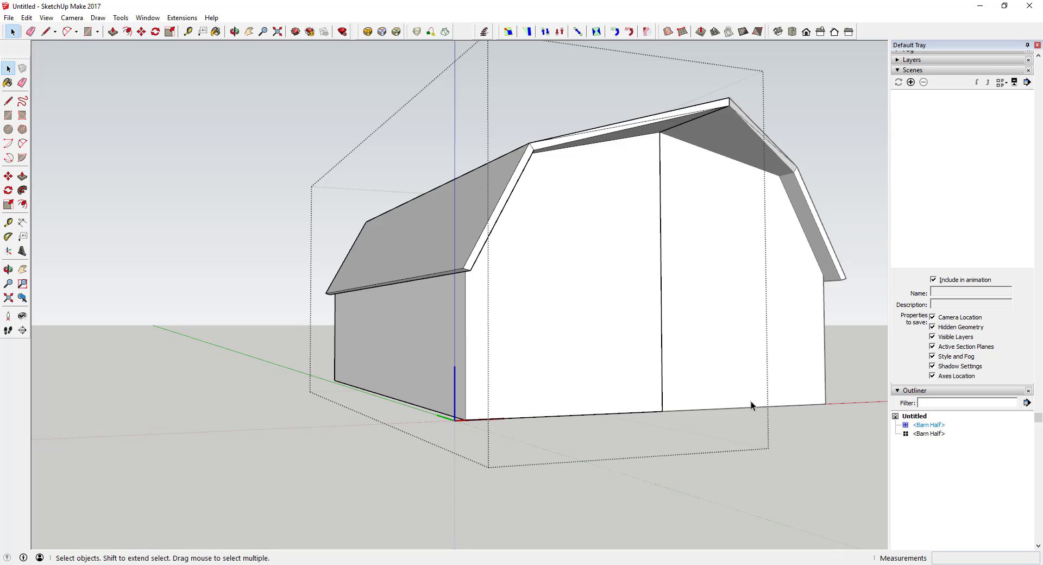
# - Draw an 8' by 5' door rectangle on the bottom edge of the gable front
pyautogui.click(667, 406)
pyautogui.press('r')
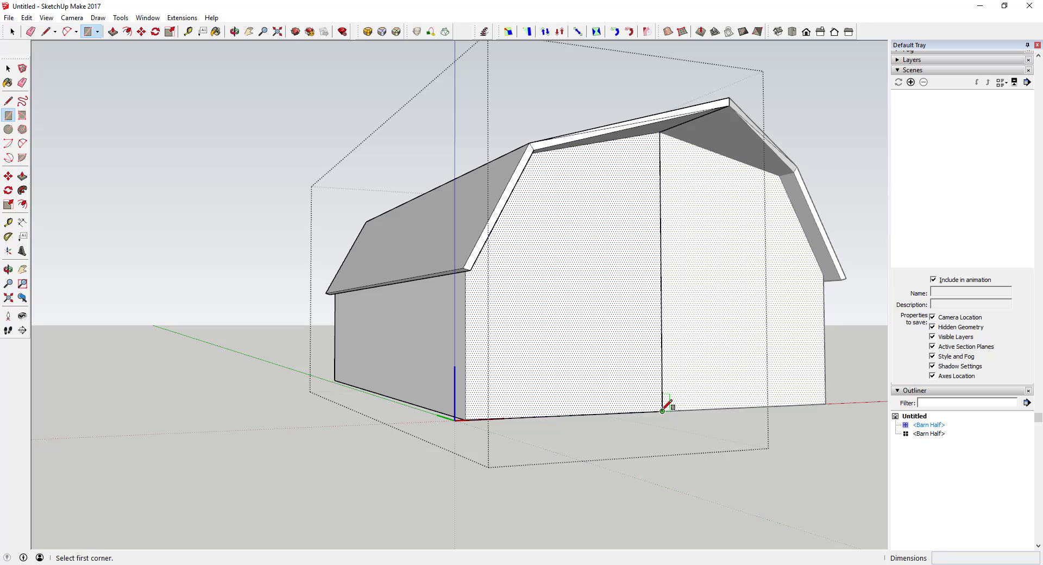
pyautogui.click(662, 411)
pyautogui.write('8')
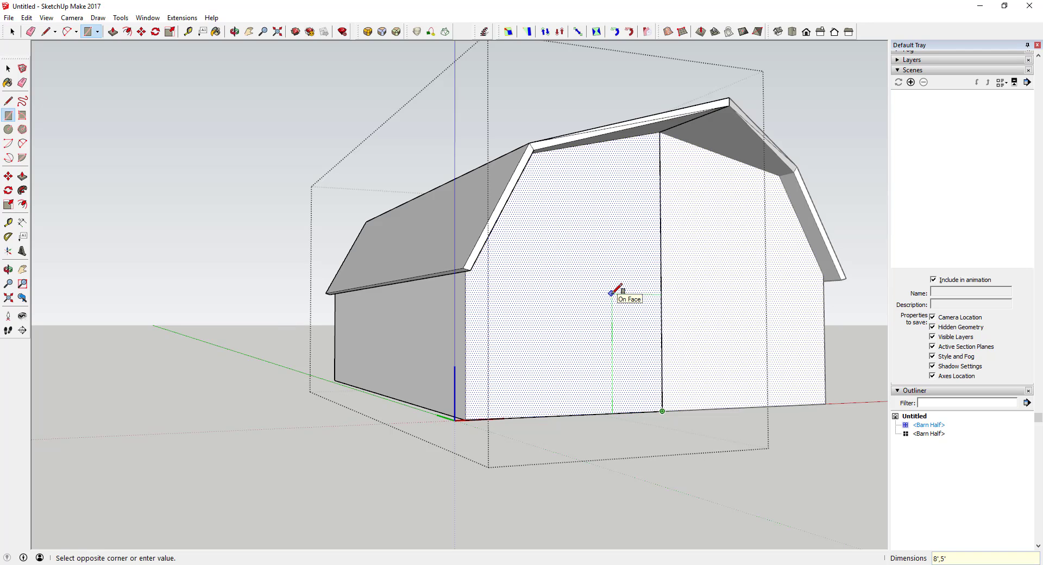
pyautogui.write("',5'")
pyautogui.press('Return')
pyautogui.press('space')
# - Offset the door edges inward to form an inset frame
pyautogui.press('f')
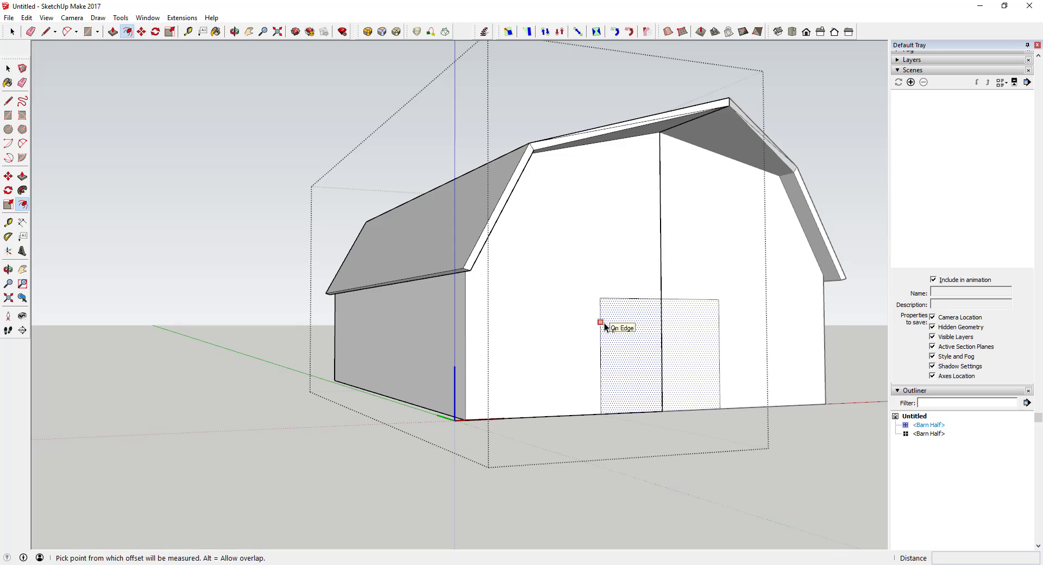
pyautogui.click(604, 323)
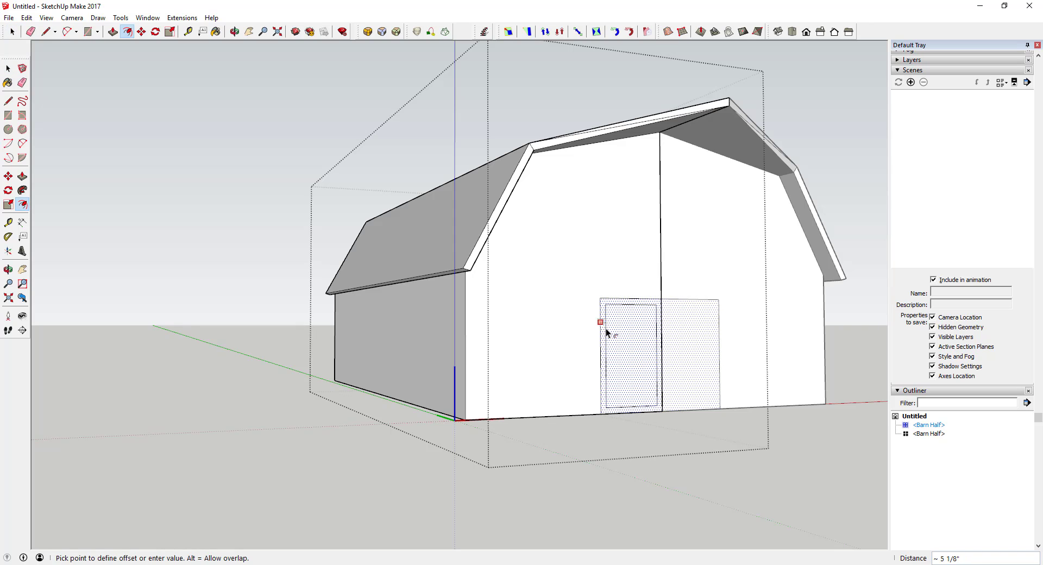
pyautogui.click(605, 328)
pyautogui.press('space')
# - Draw a horizontal rail line across the middle of the doors
pyautogui.scroll(3, 623, 342)
pyautogui.press('l')
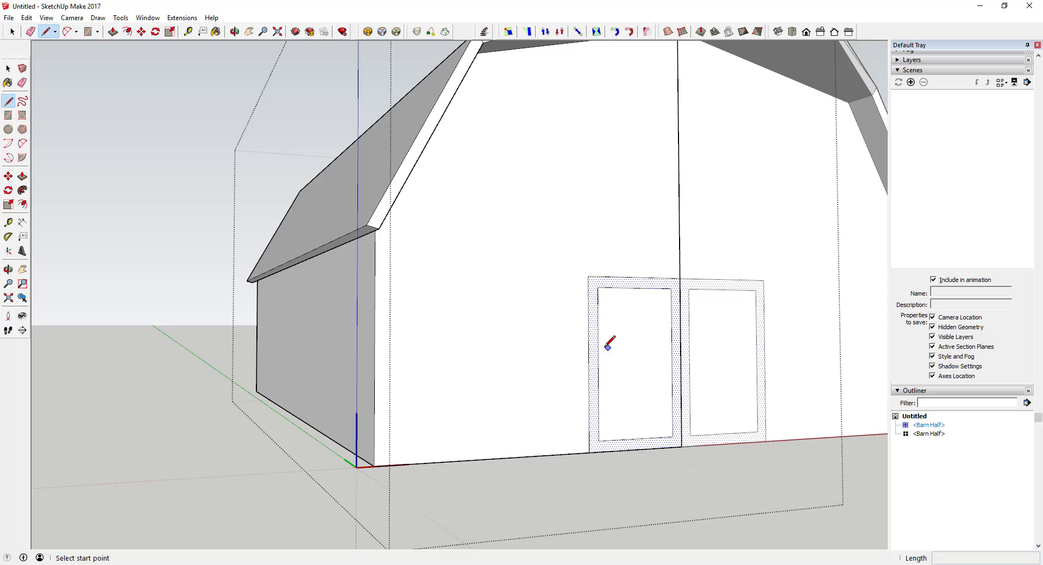
pyautogui.click(598, 363)
pyautogui.click(672, 362)
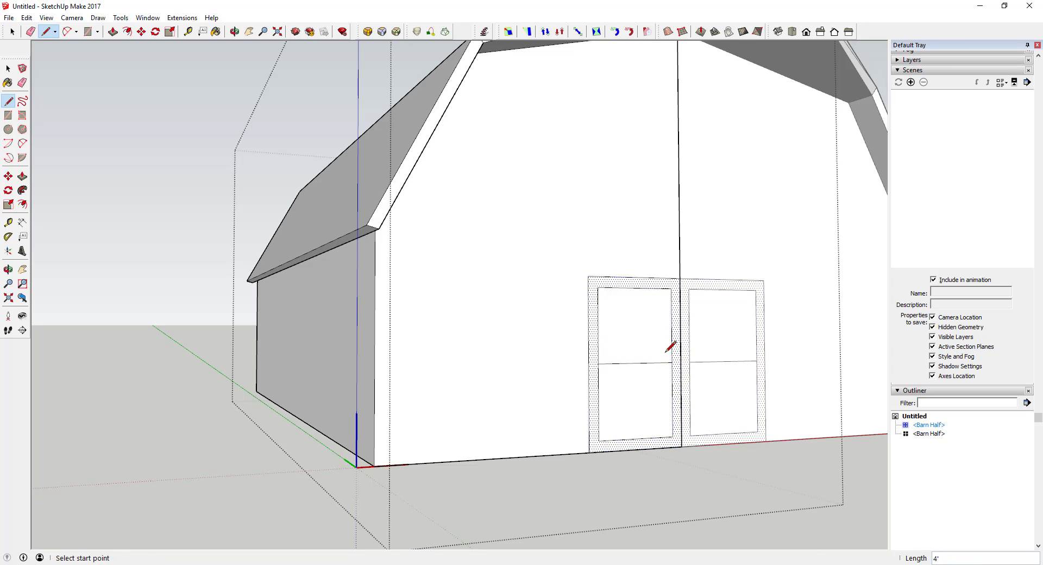
pyautogui.scroll(-3, 666, 351)
pyautogui.press('space')
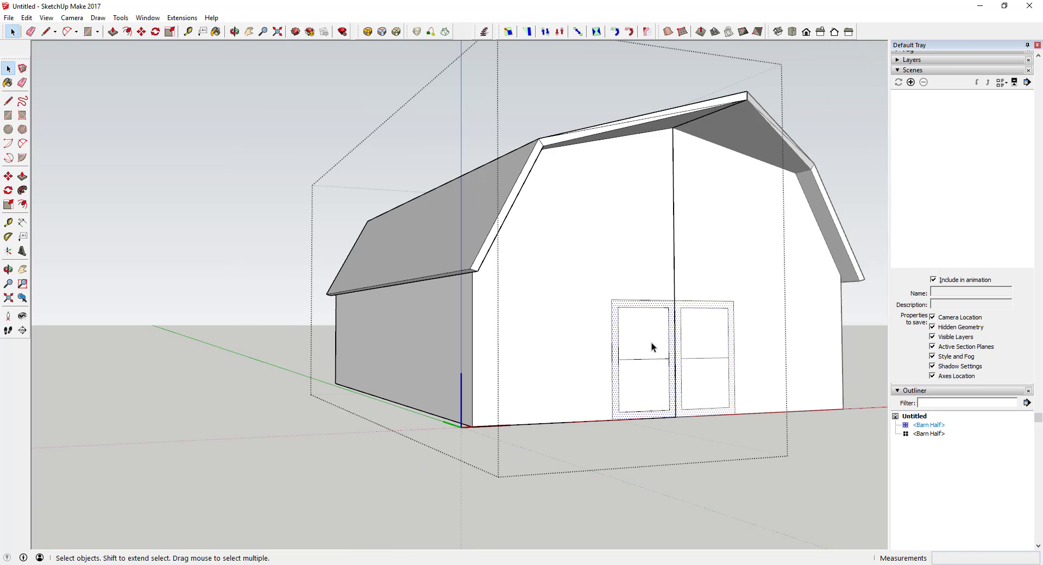
# - Draw parallel edges along the X crossbar's diagonal to give the brace width
pyautogui.scroll(-2, 668, 304)
pyautogui.scroll(5, 636, 347)
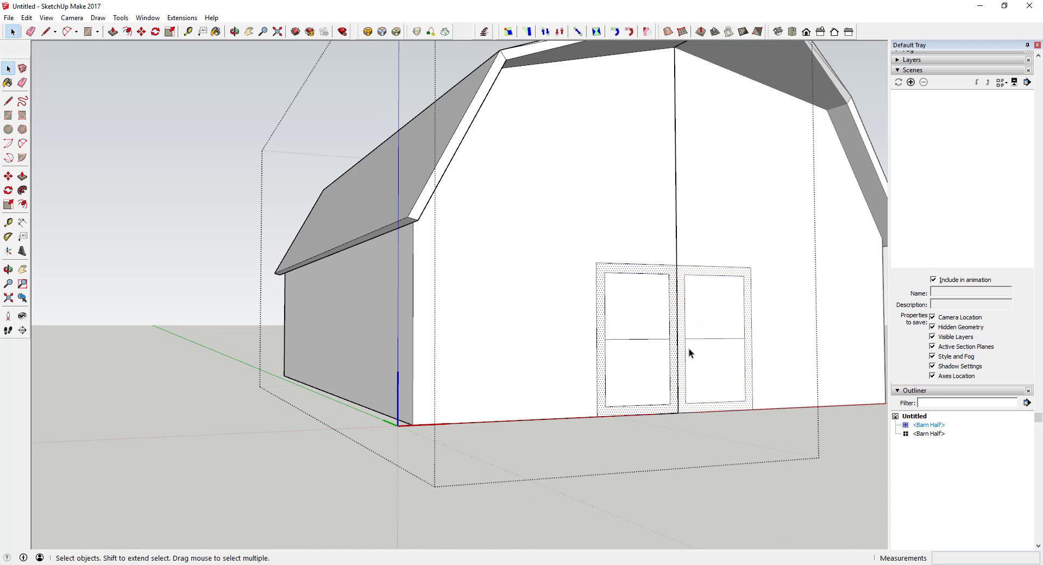
pyautogui.scroll(-2, 688, 348)
pyautogui.scroll(4, 768, 354)
pyautogui.scroll(-3, 715, 345)
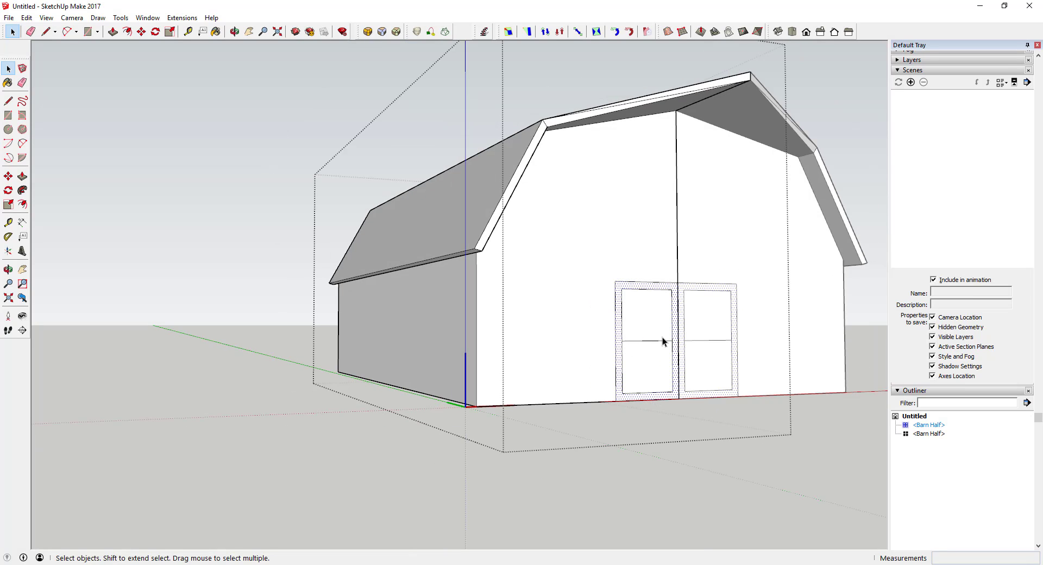
pyautogui.scroll(2, 651, 337)
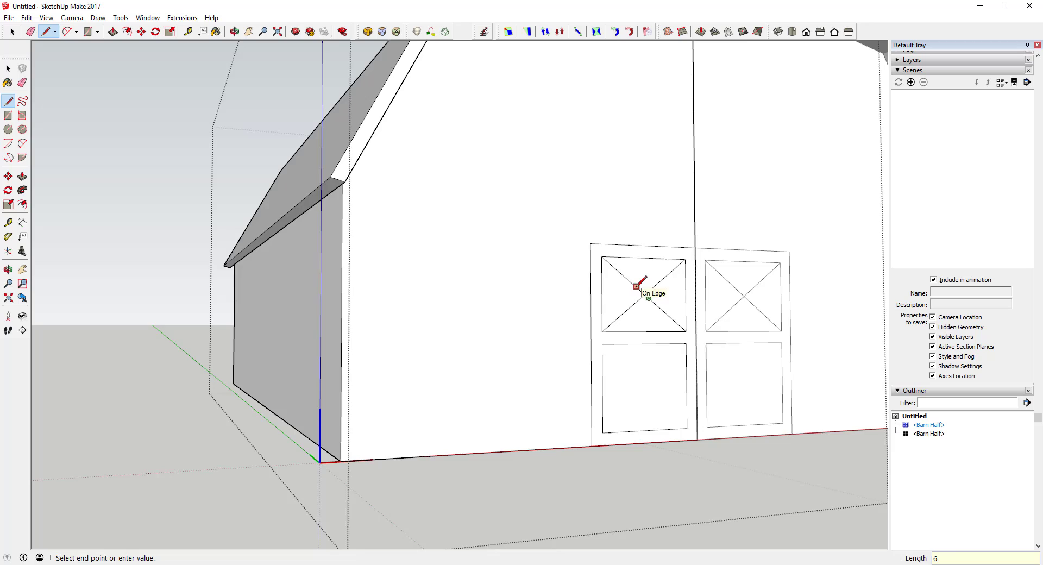
pyautogui.scroll(4, 640, 293)
pyautogui.click(638, 301)
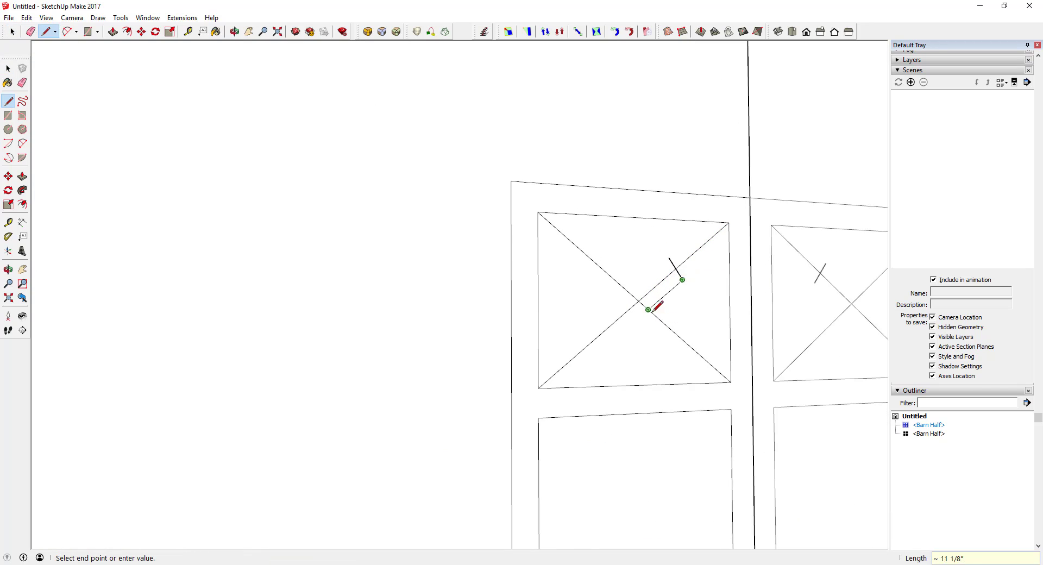
pyautogui.click(682, 275)
pyautogui.click(543, 354)
pyautogui.click(615, 262)
pyautogui.click(708, 350)
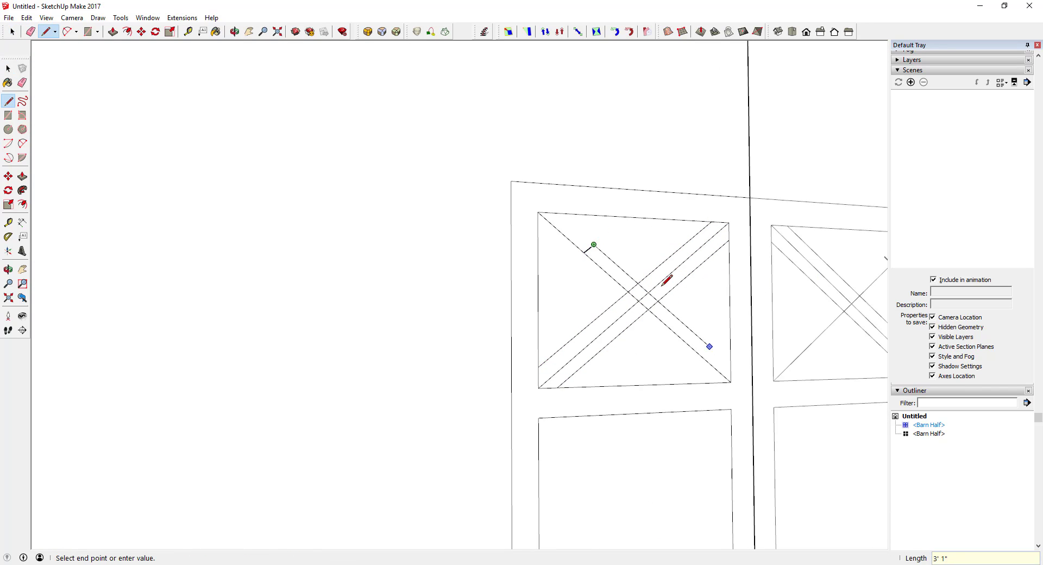
pyautogui.press('Escape')
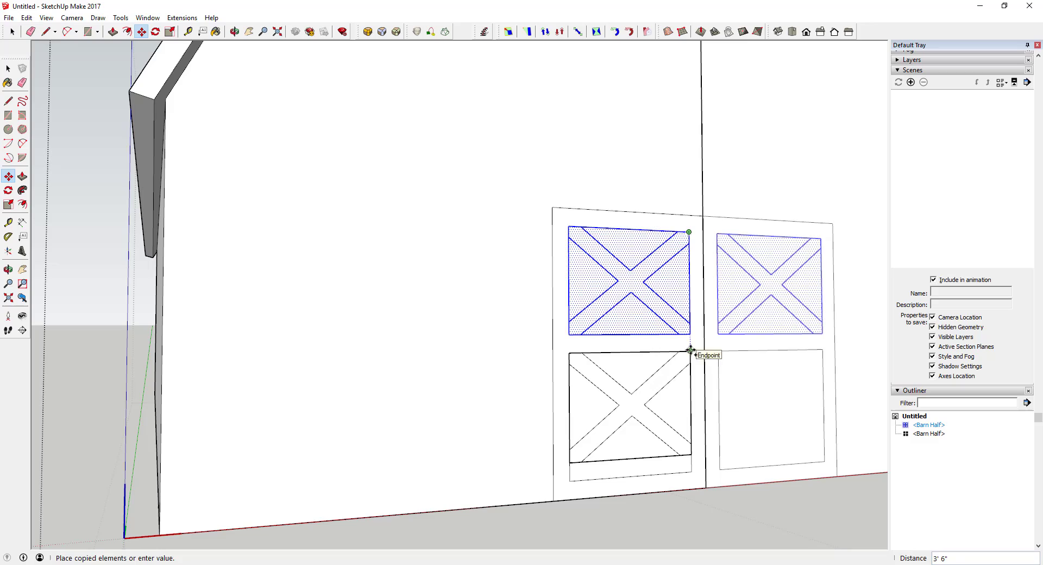
# - Copy the X crossbars down into the lower door panel, then orbit to the side wall
pyautogui.press('space')
pyautogui.click(670, 391)
pyautogui.press('m')
pyautogui.click(691, 360)
pyautogui.press('Escape')
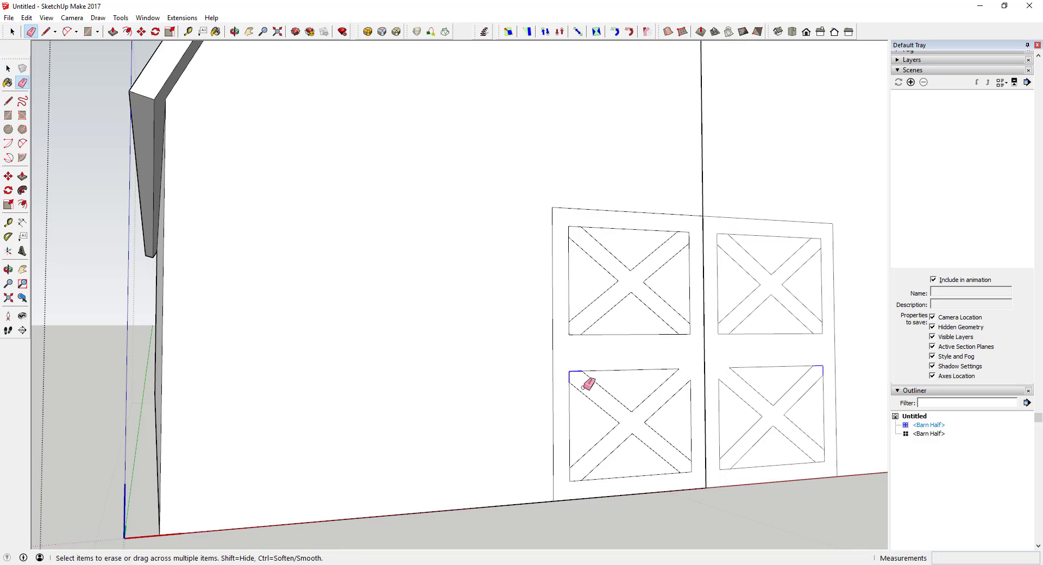
pyautogui.press('space')
pyautogui.moveTo(686, 337); pyautogui.dragTo(659, 353, button='middle')
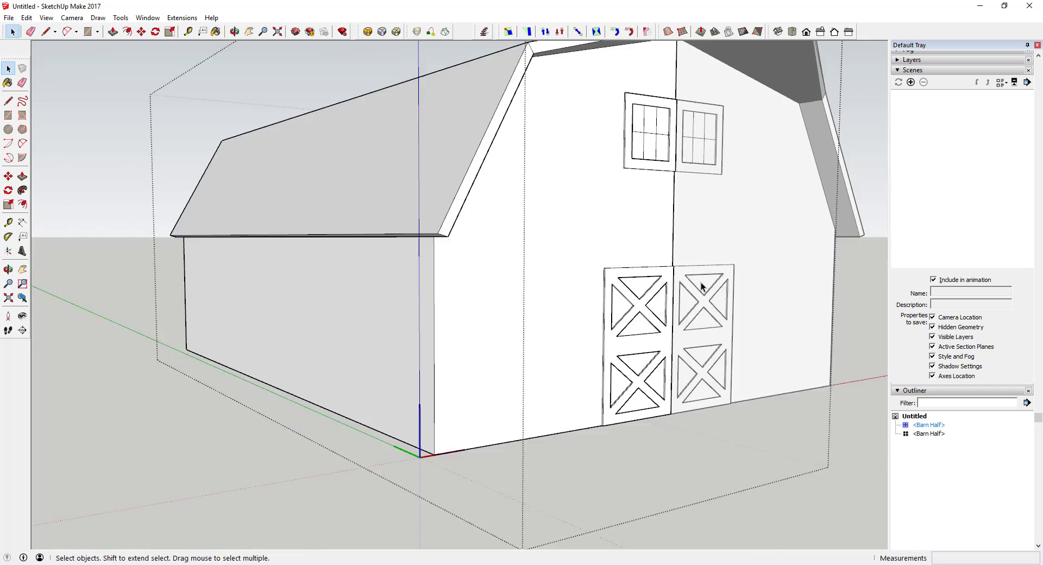
pyautogui.moveTo(699, 283); pyautogui.dragTo(315, 477, button='middle')
# - Draw a horizontal rail across the side door
pyautogui.press('l')
pyautogui.click(299, 466)
pyautogui.press('Escape')
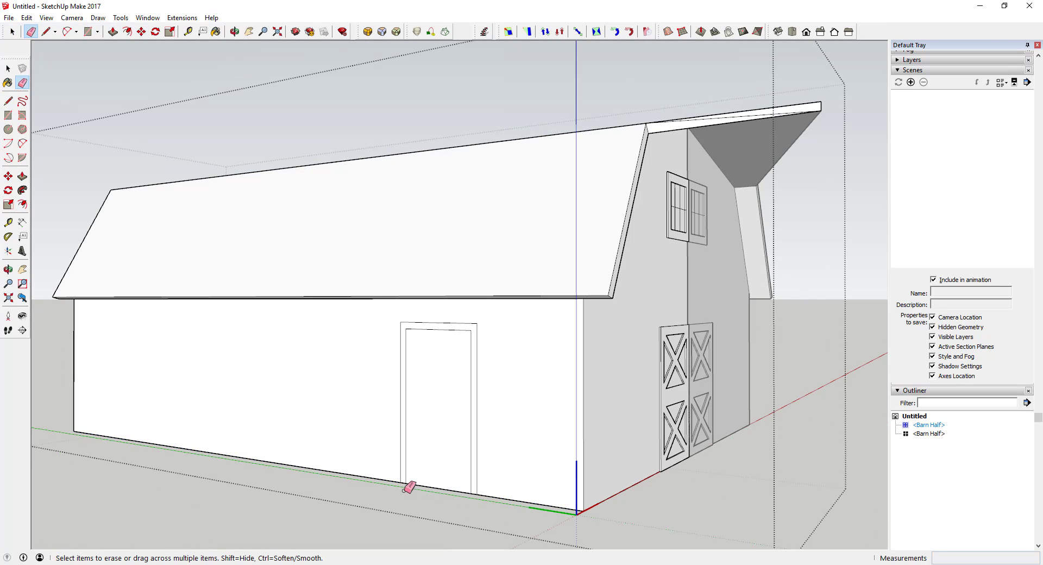
pyautogui.press('l')
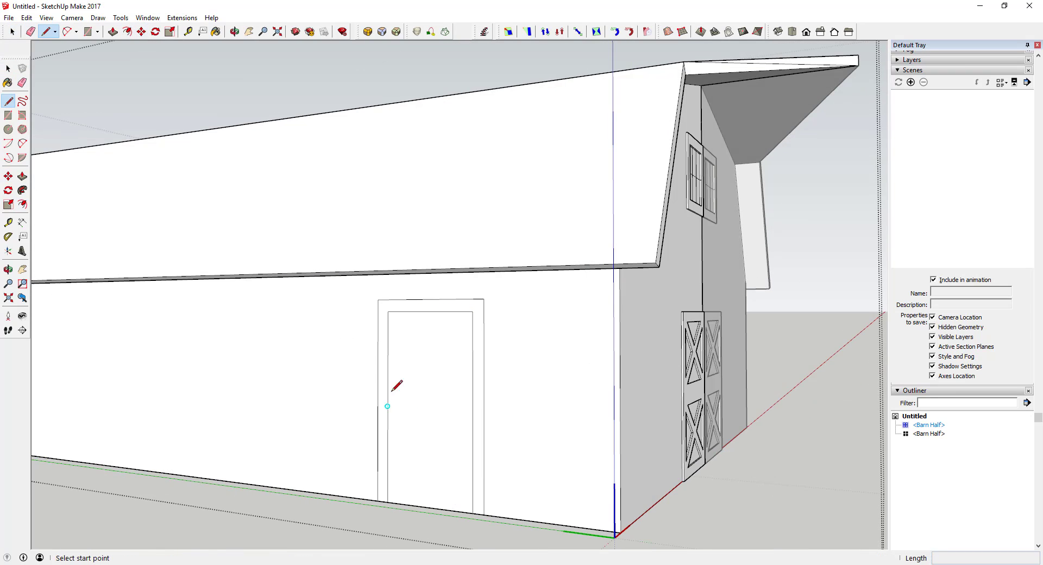
pyautogui.click(388, 396)
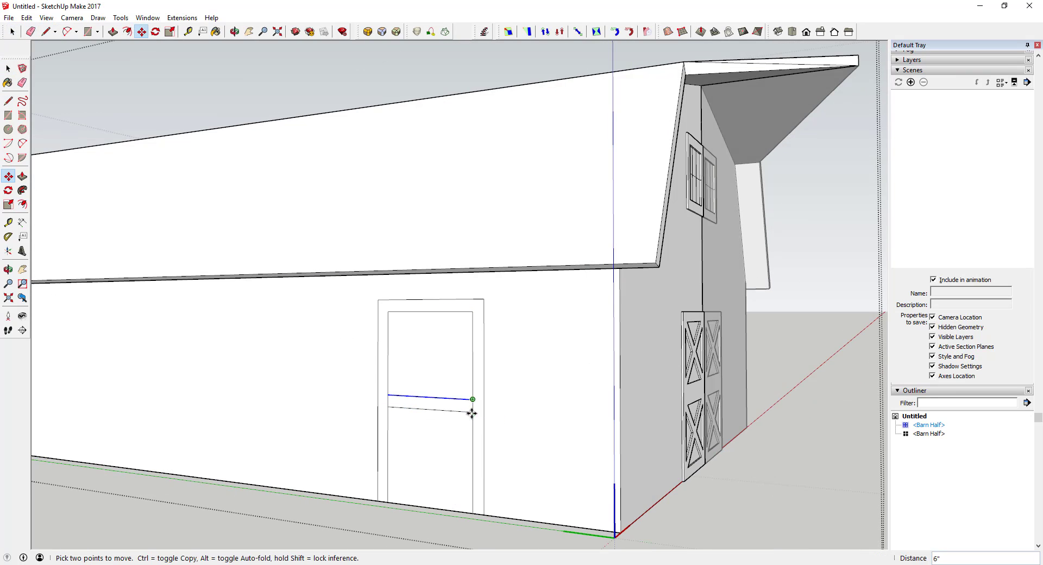
pyautogui.click(472, 402)
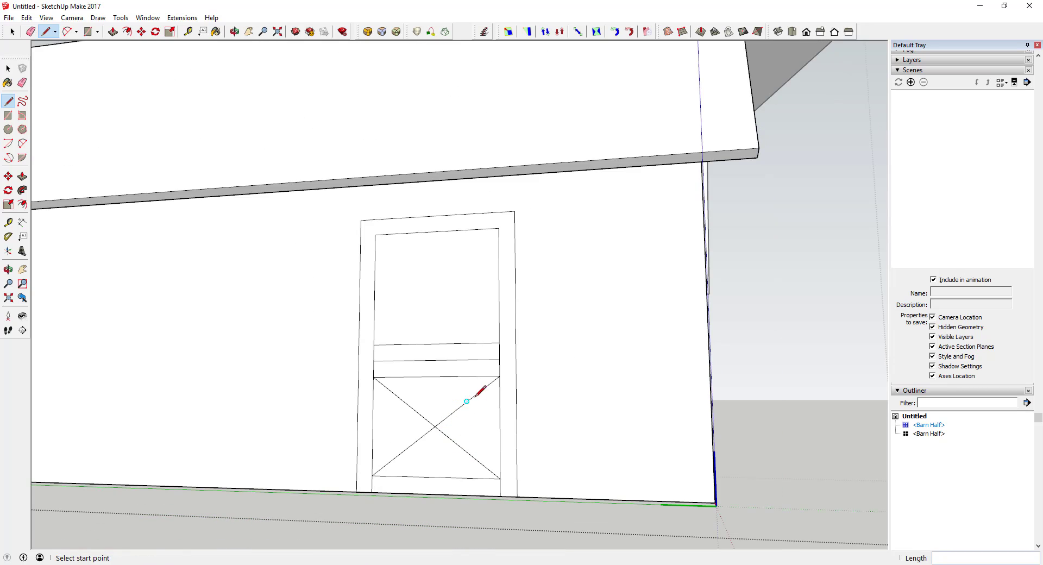
# - Draw the diagonal X-brace edges in the side door's lower panel and erase extra lines
pyautogui.click(485, 377)
pyautogui.click(373, 465)
pyautogui.click(387, 475)
pyautogui.click(500, 382)
pyautogui.press('space')
pyautogui.press('l')
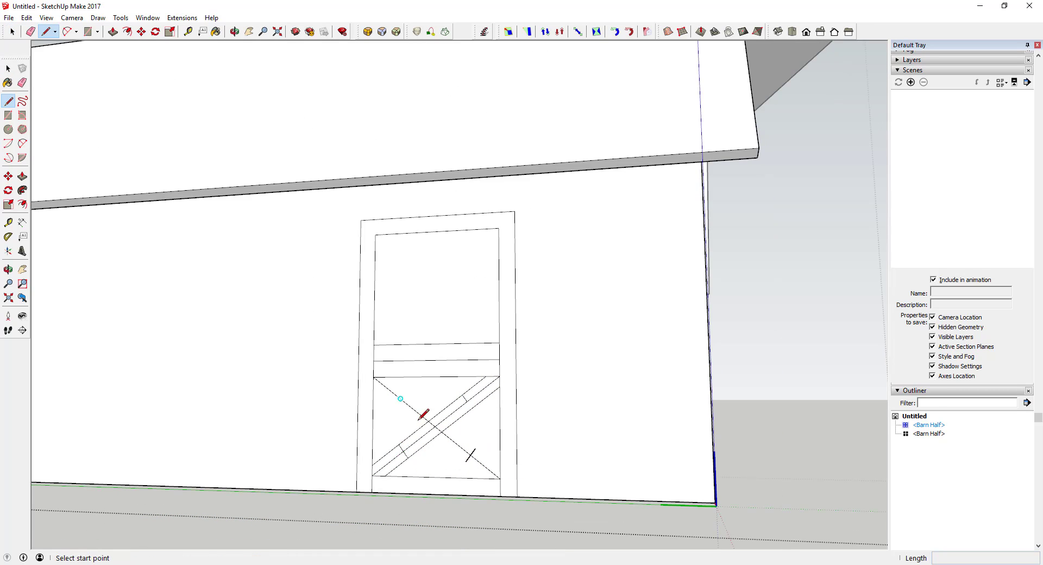
pyautogui.click(388, 377)
pyautogui.click(499, 468)
pyautogui.press('e')
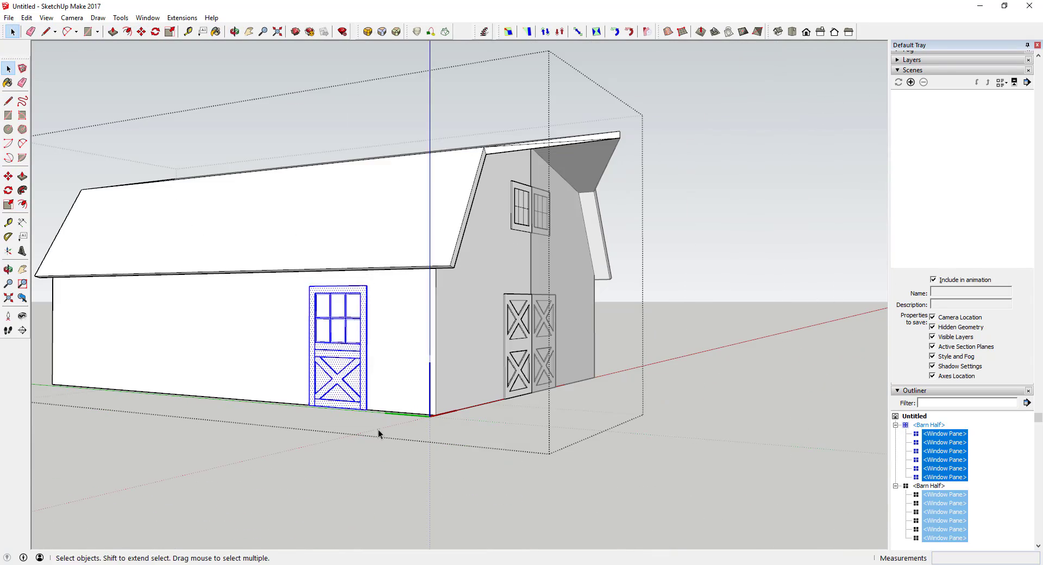
# - Turn the side door into a new component
pyautogui.press('m')
pyautogui.scroll(5, 378, 429)
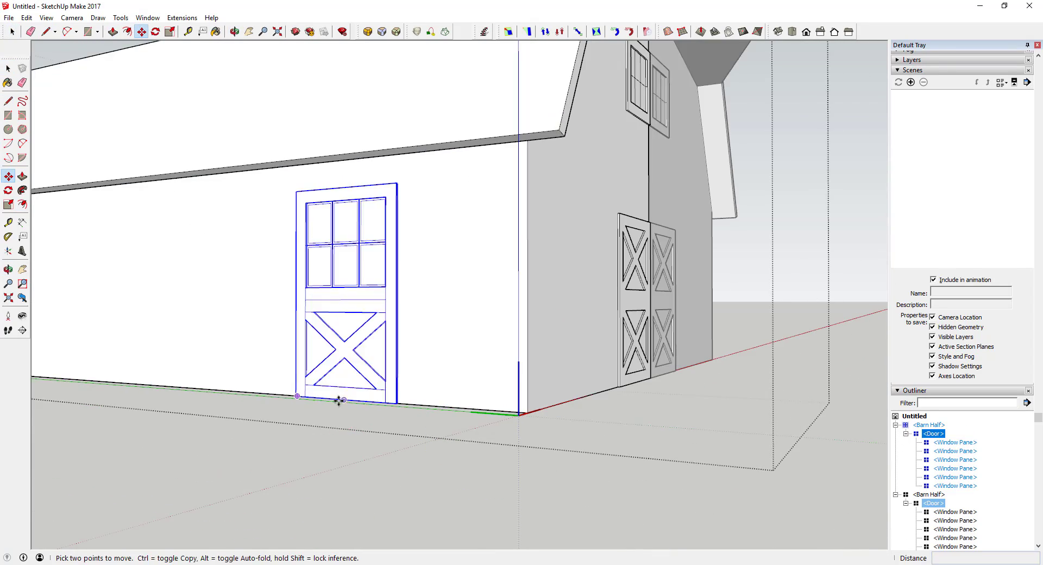
pyautogui.moveTo(337, 401); pyautogui.dragTo(665, 298, button='middle')
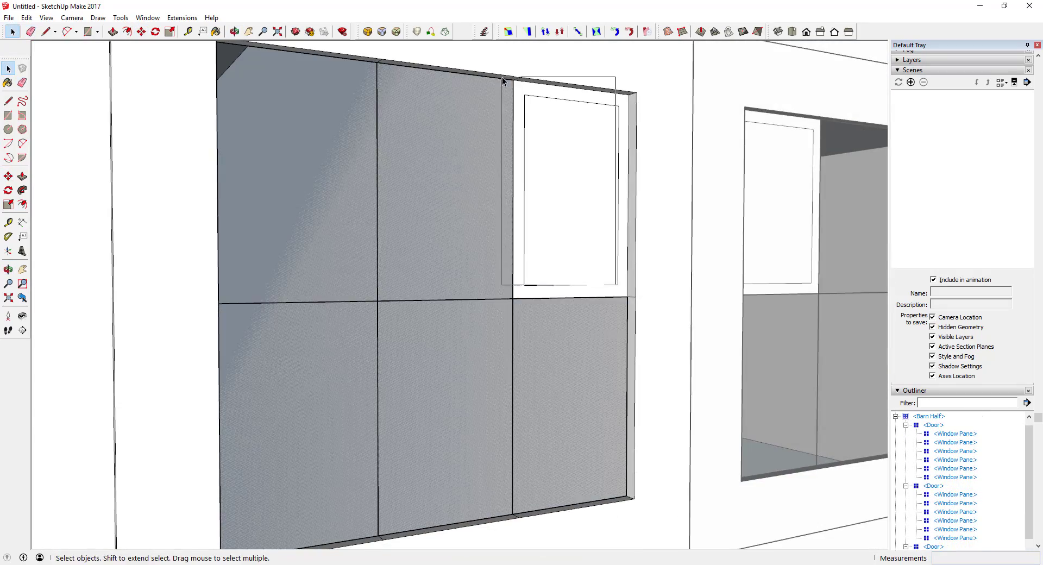
pyautogui.press('m')
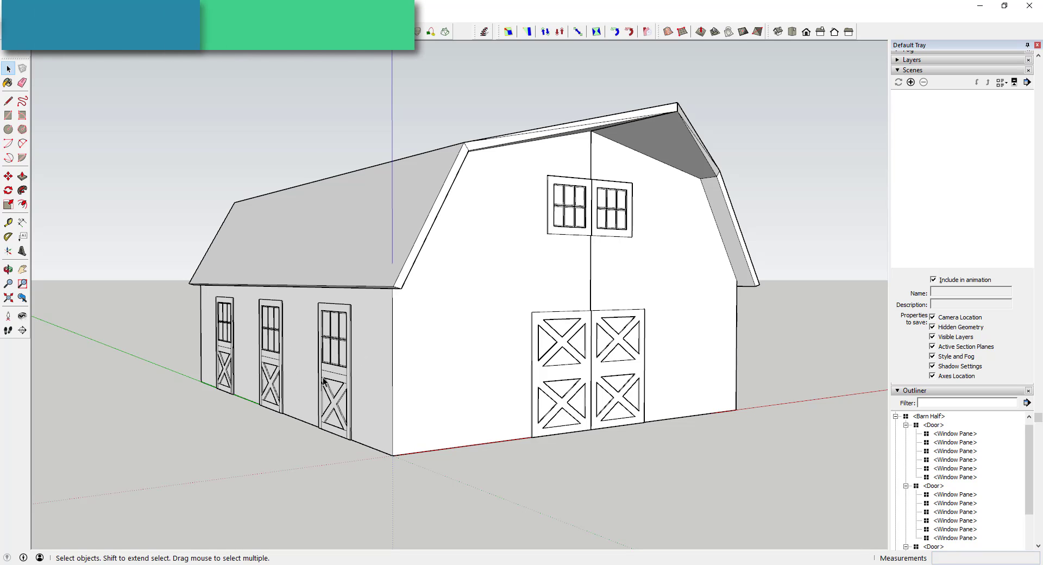
# - Orbit around the barn to inspect the front, the three-door side, and the opposite side
pyautogui.scroll(3, 354, 356)
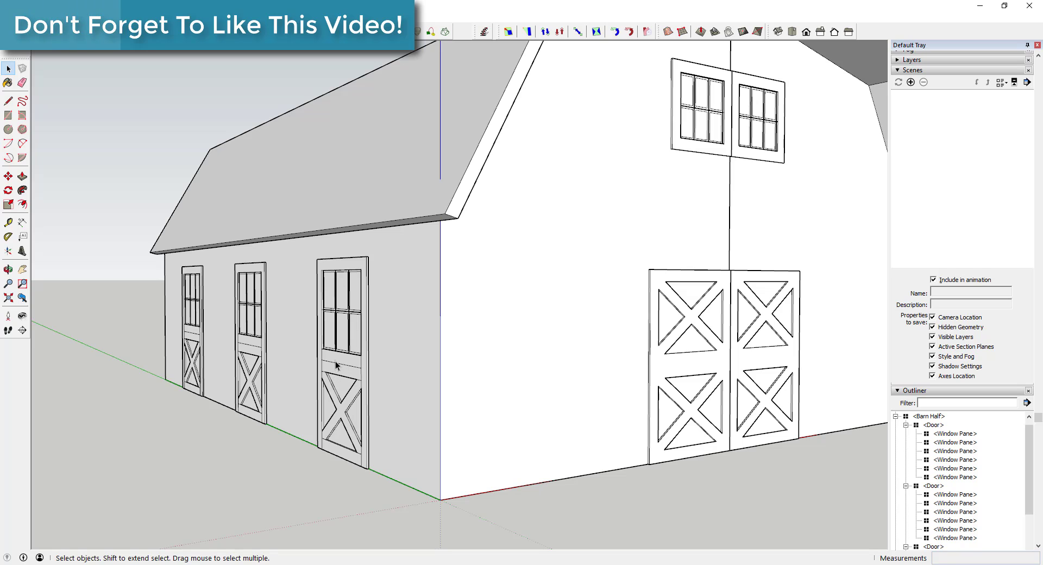
pyautogui.scroll(-6, 293, 350)
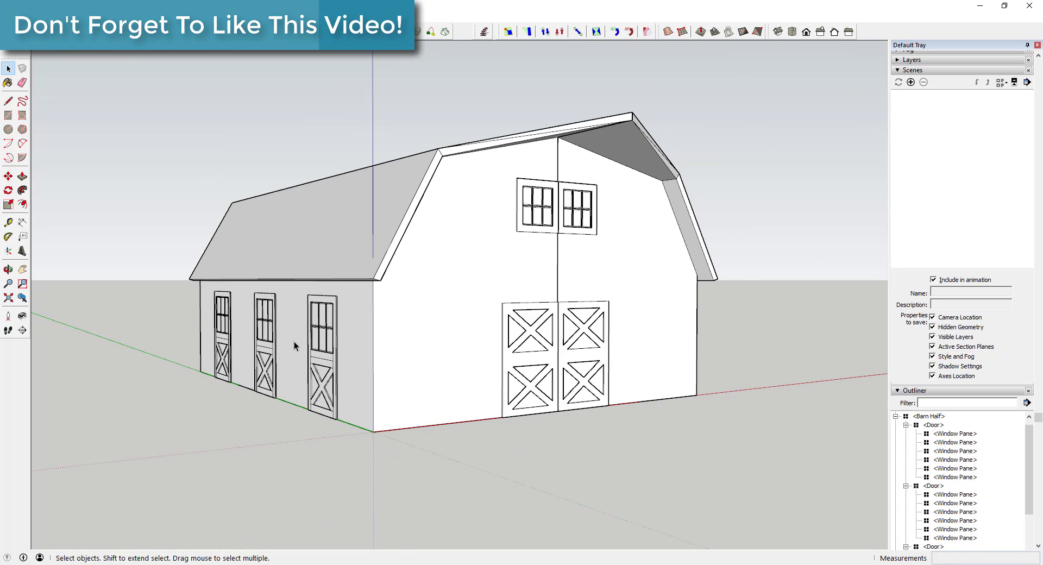
pyautogui.scroll(5, 311, 333)
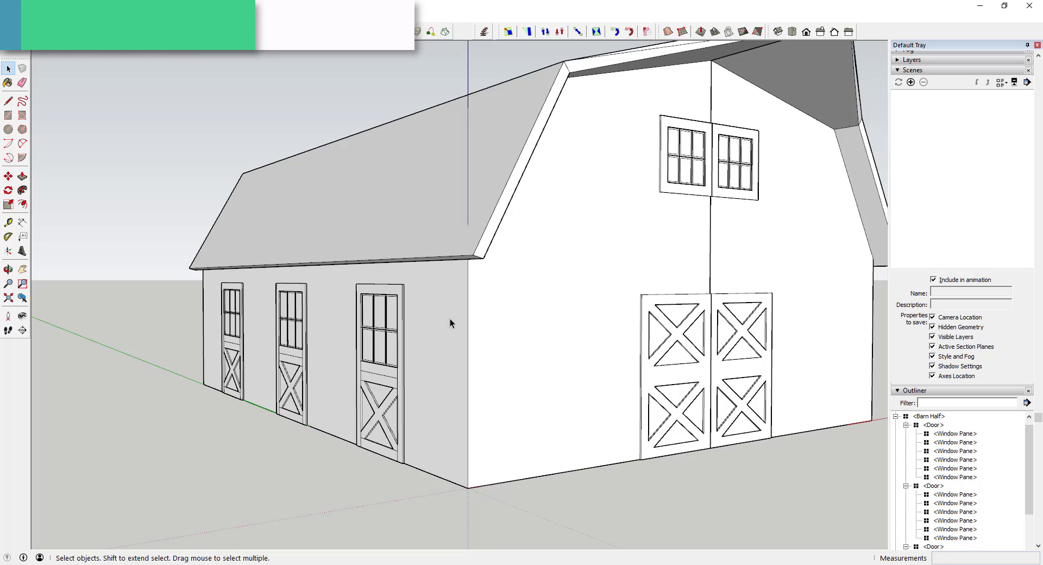
pyautogui.moveTo(449, 318); pyautogui.dragTo(547, 325, button='middle')
pyautogui.press('o')
pyautogui.moveTo(773, 320); pyautogui.dragTo(286, 315)
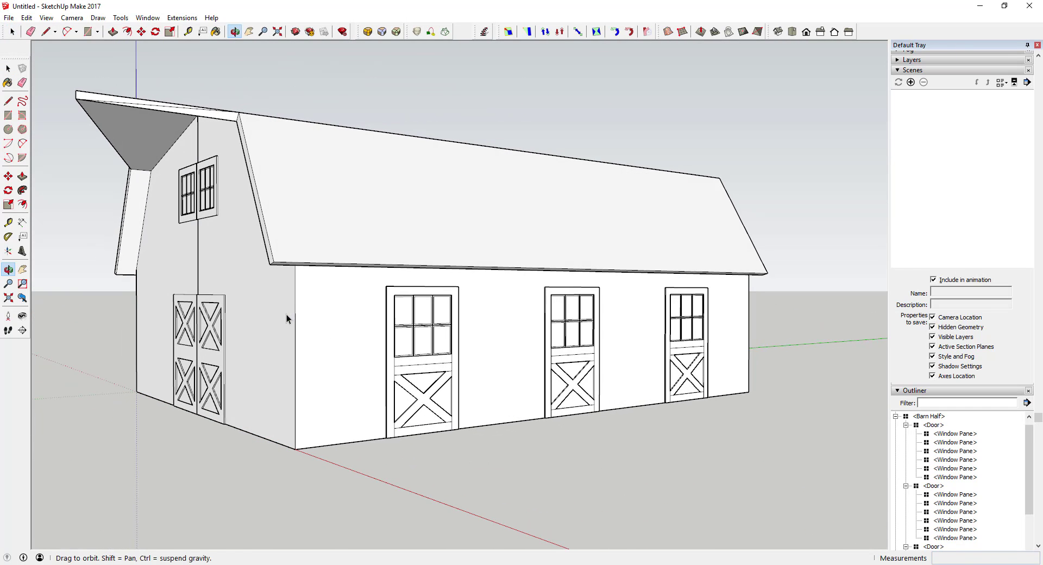
pyautogui.press('space')
pyautogui.moveTo(236, 308); pyautogui.dragTo(421, 344, button='middle')
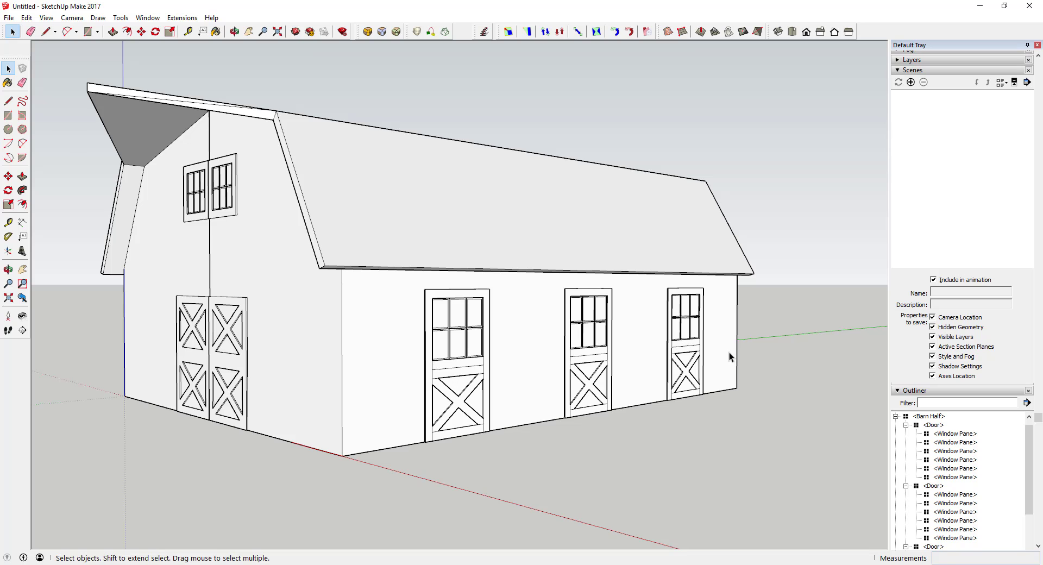
pyautogui.moveTo(581, 335); pyautogui.dragTo(346, 364, button='middle')
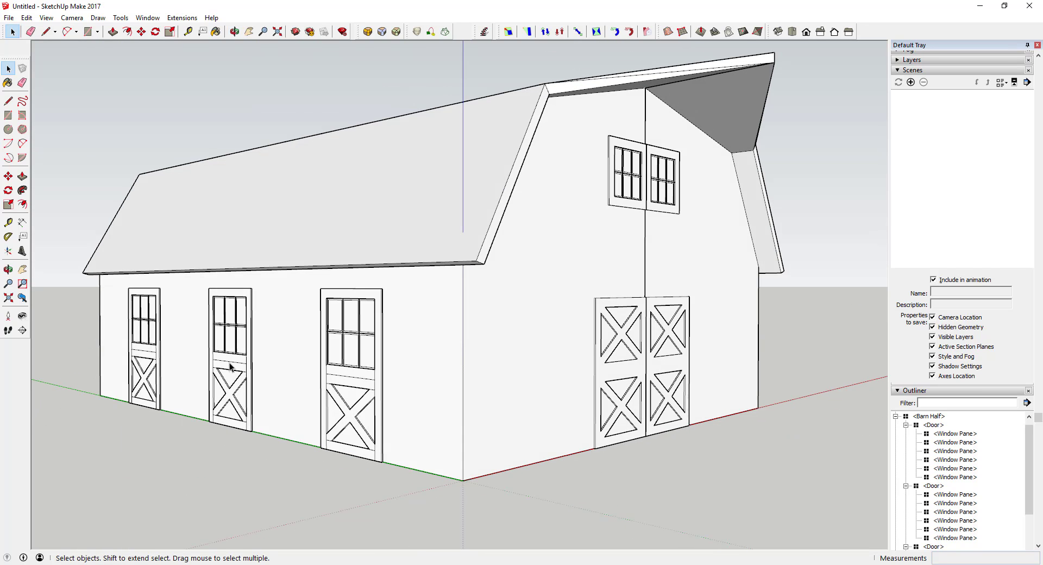
pyautogui.moveTo(498, 376); pyautogui.dragTo(503, 354, button='middle')
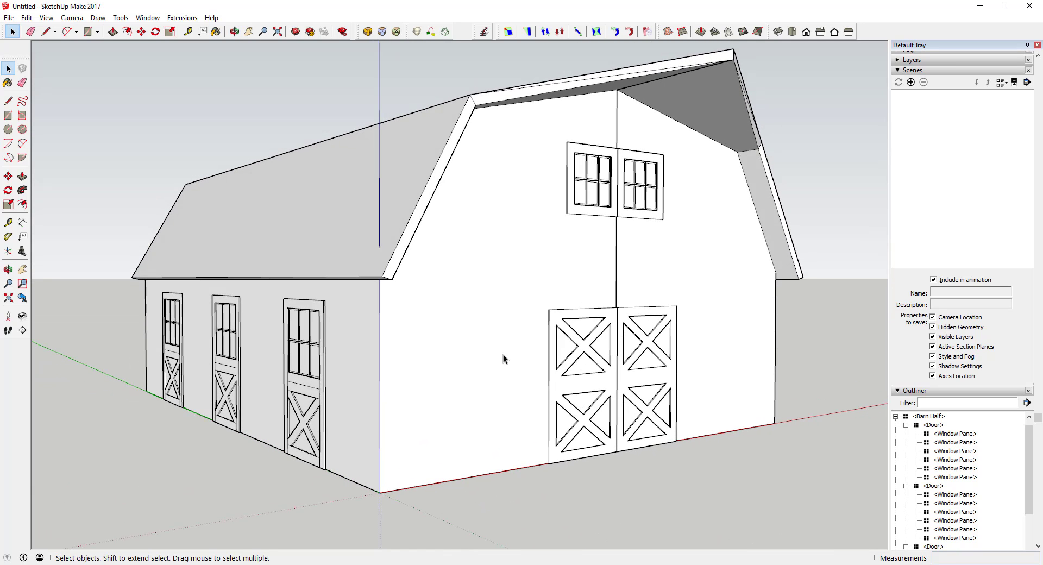
# - Select the Barn Half component
pyautogui.click(468, 345)
pyautogui.moveTo(468, 344); pyautogui.dragTo(487, 331, button='middle')
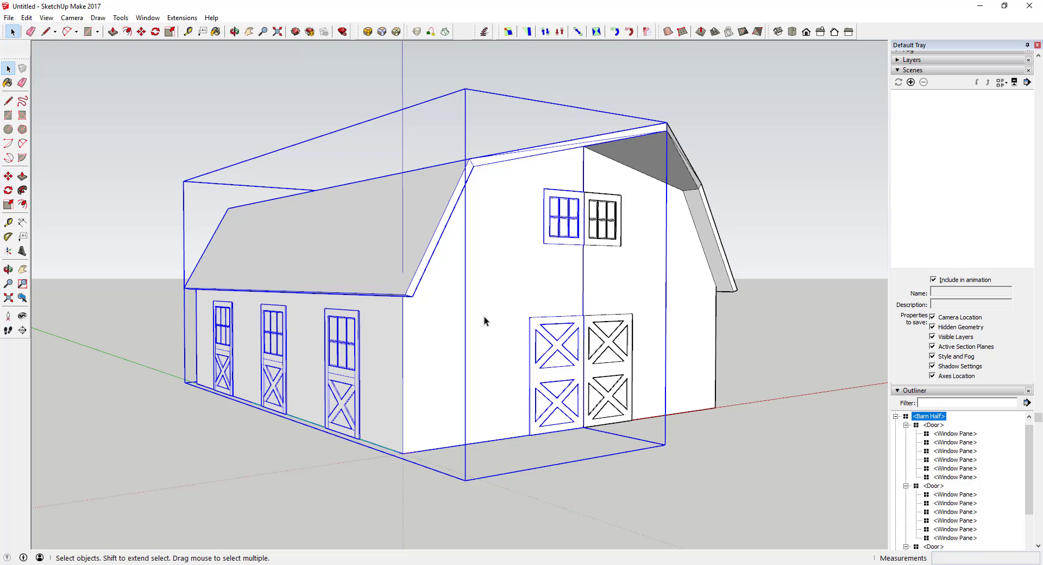
pyautogui.click(738, 456)
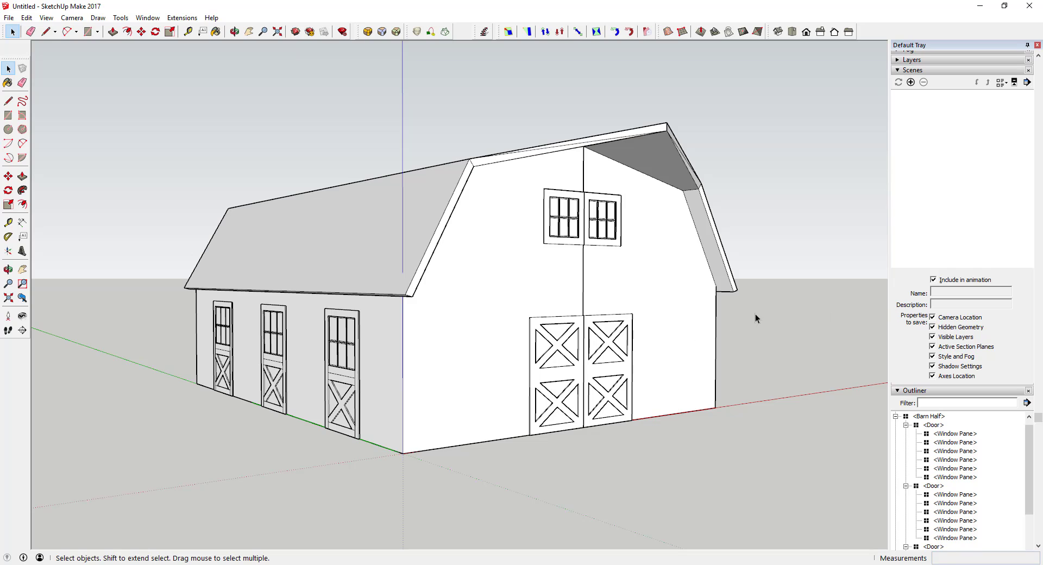
pyautogui.scroll(-3, 738, 326)
pyautogui.moveTo(711, 312); pyautogui.dragTo(572, 233, button='middle')
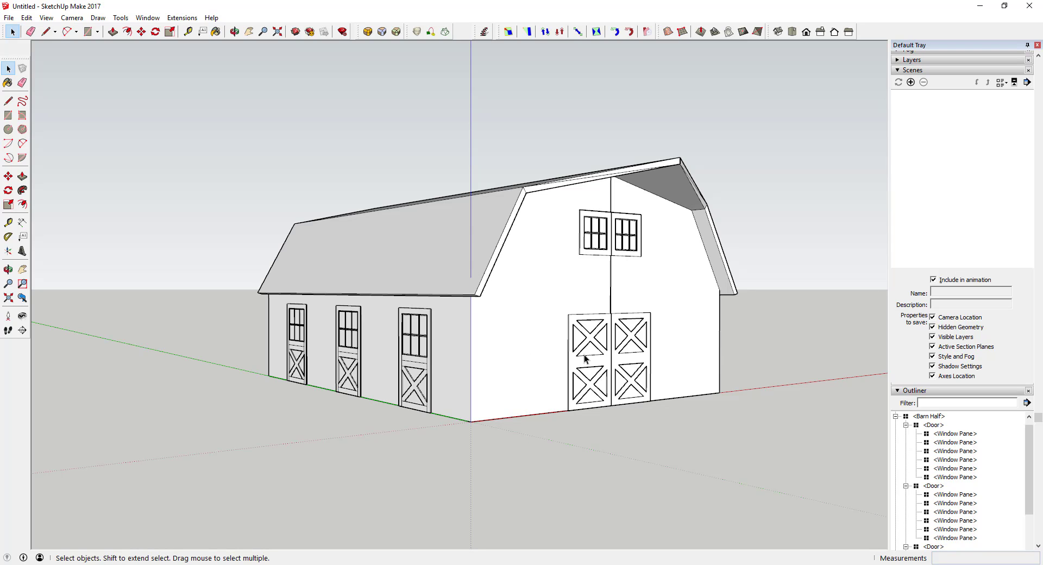
pyautogui.click(551, 344)
# - Apply Make Unique to the selected Barn Half, then deselect and zoom in to inspect
pyautogui.rightClick(551, 344)
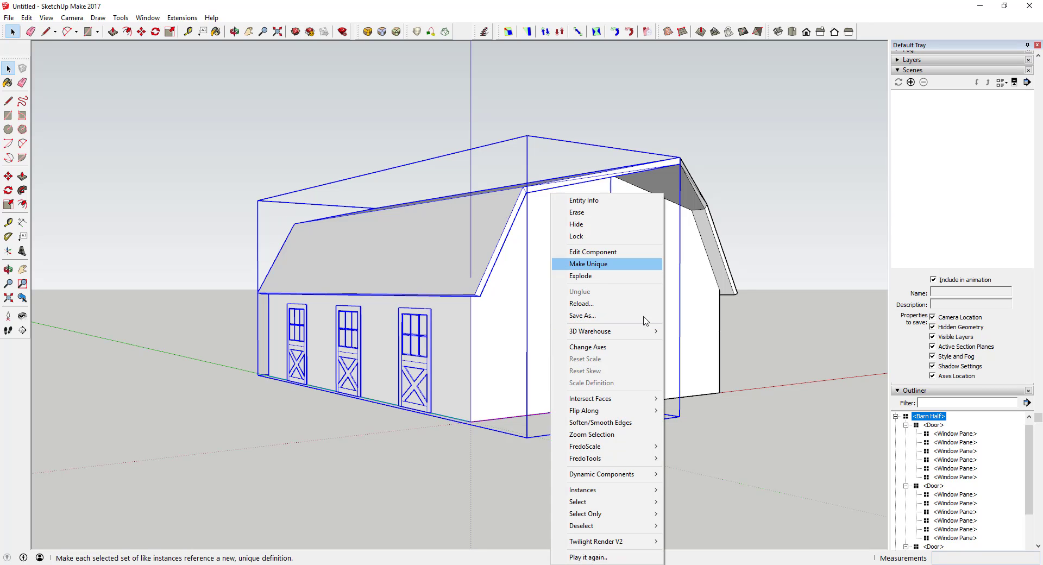
pyautogui.click(588, 263)
pyautogui.click(787, 449)
pyautogui.moveTo(628, 304); pyautogui.dragTo(596, 303, button='middle')
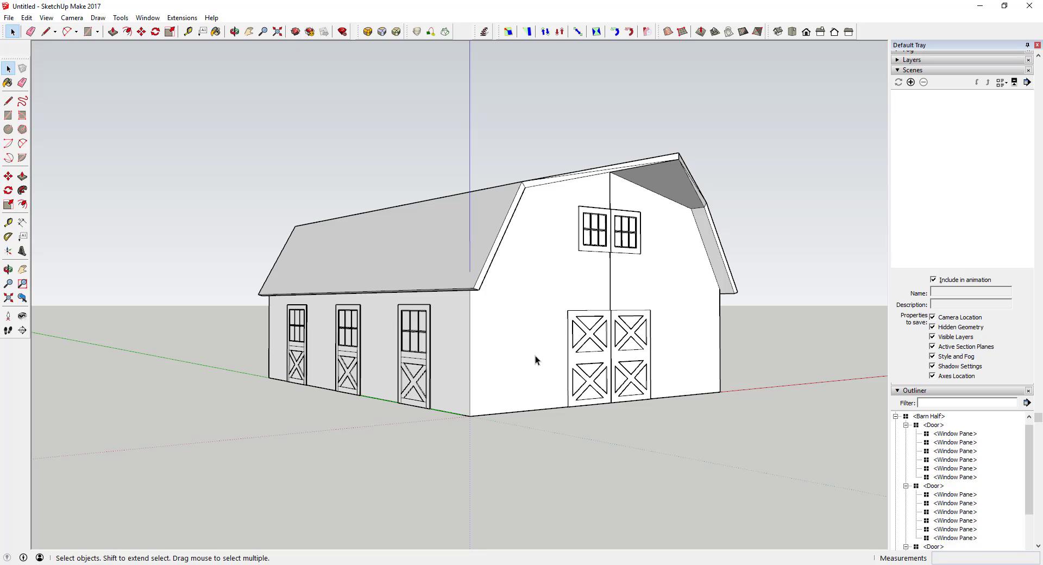
pyautogui.scroll(1, 535, 356)
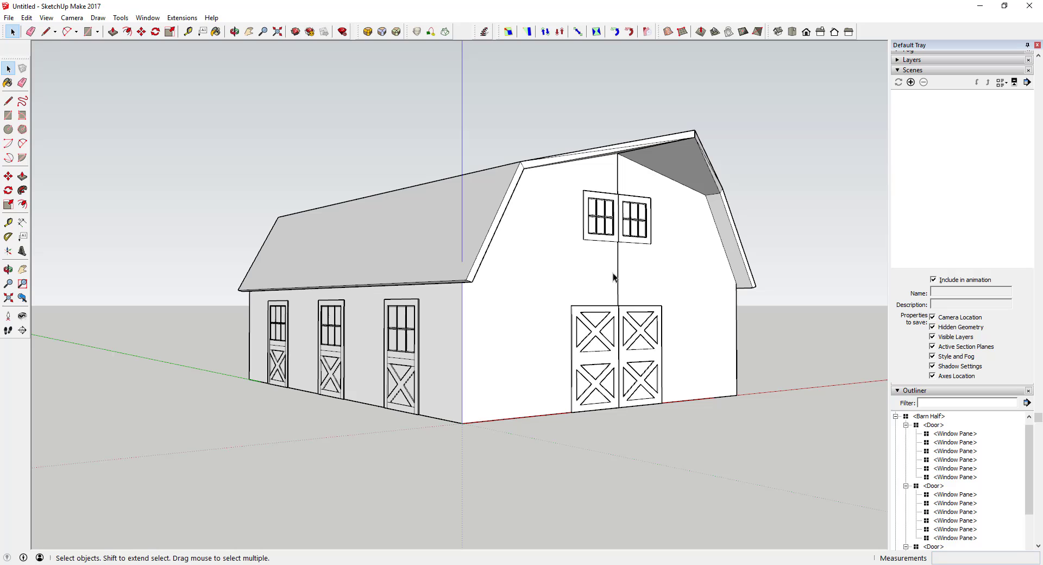
pyautogui.scroll(2, 542, 384)
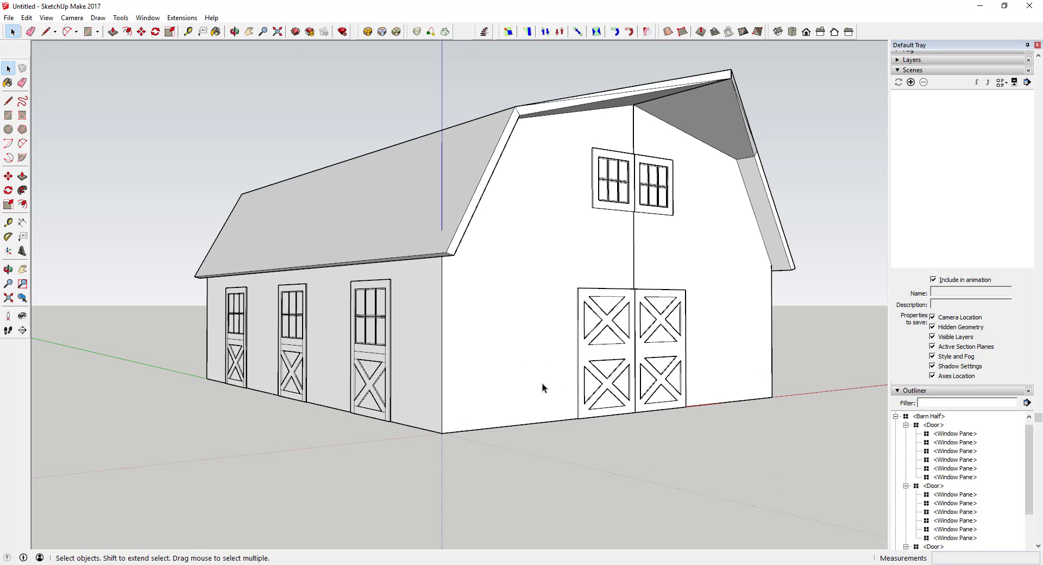
# - Begin a rectangle at the wall base, then orbit to a front-left view of the barn
pyautogui.press('r')
pyautogui.click(538, 422)
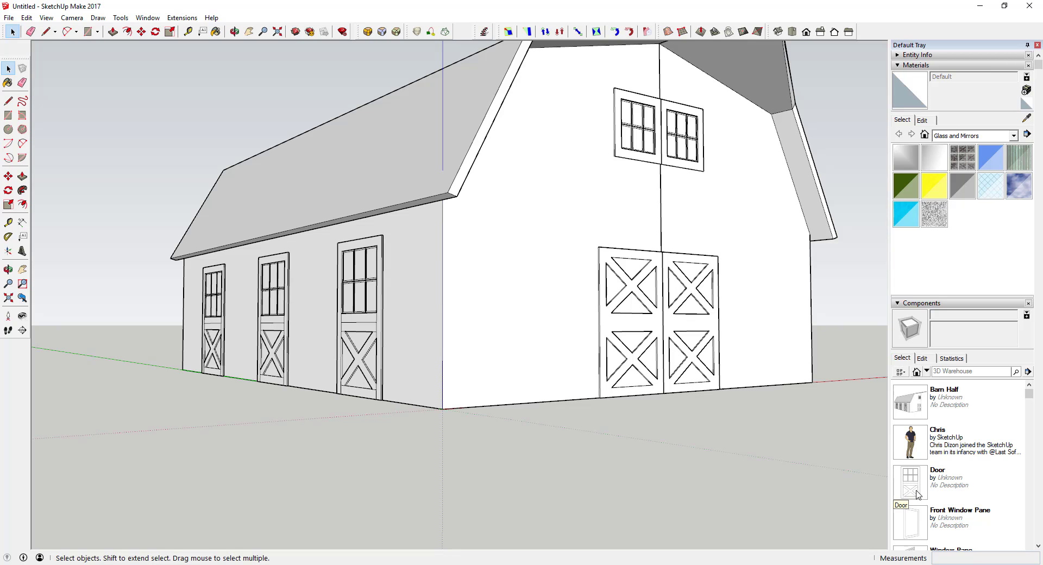
pyautogui.moveTo(558, 273); pyautogui.dragTo(633, 144, button='middle')
pyautogui.click(506, 169)
pyautogui.moveTo(506, 168); pyautogui.dragTo(431, 296, button='middle')
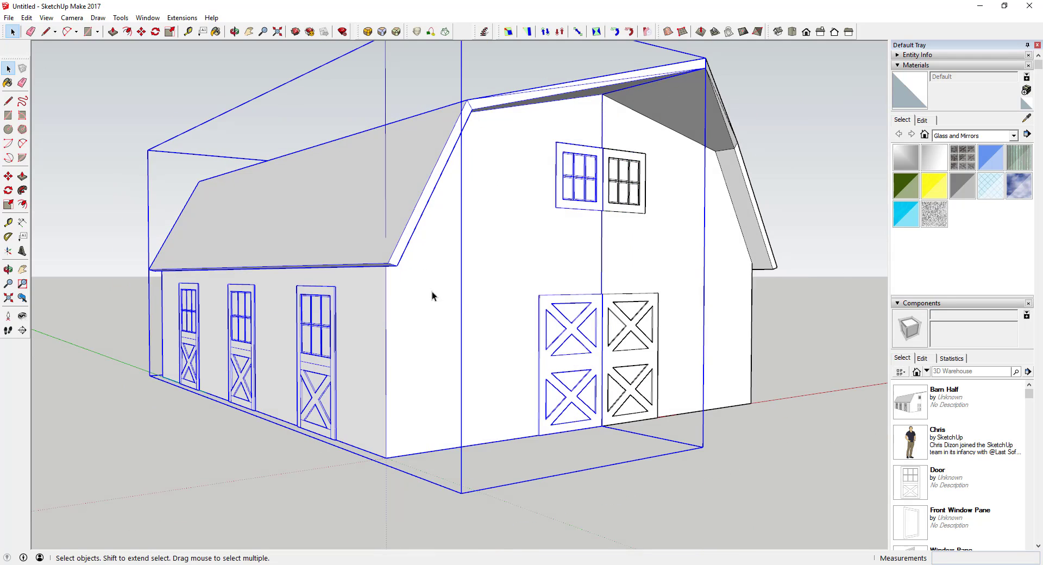
pyautogui.moveTo(554, 317); pyautogui.dragTo(753, 342, button='middle')
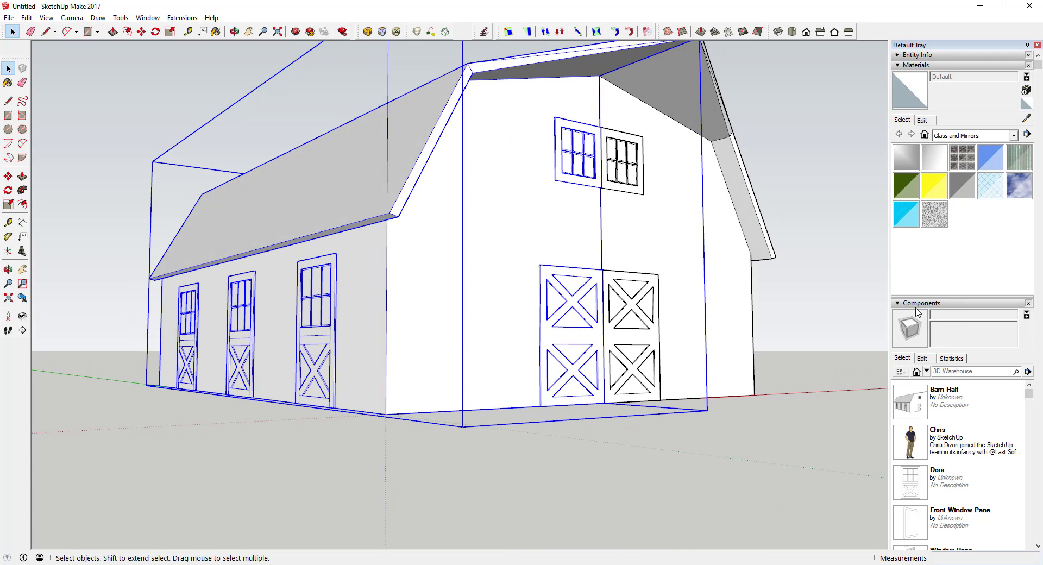
# - Place the Door component on the gable wall left of the double doors and select it
pyautogui.click(906, 489)
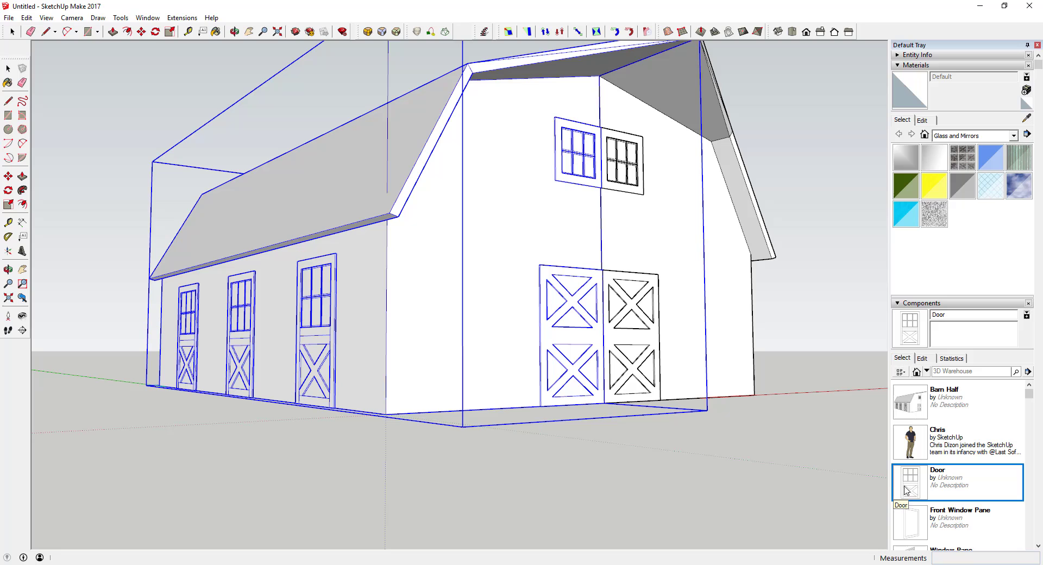
pyautogui.click(429, 412)
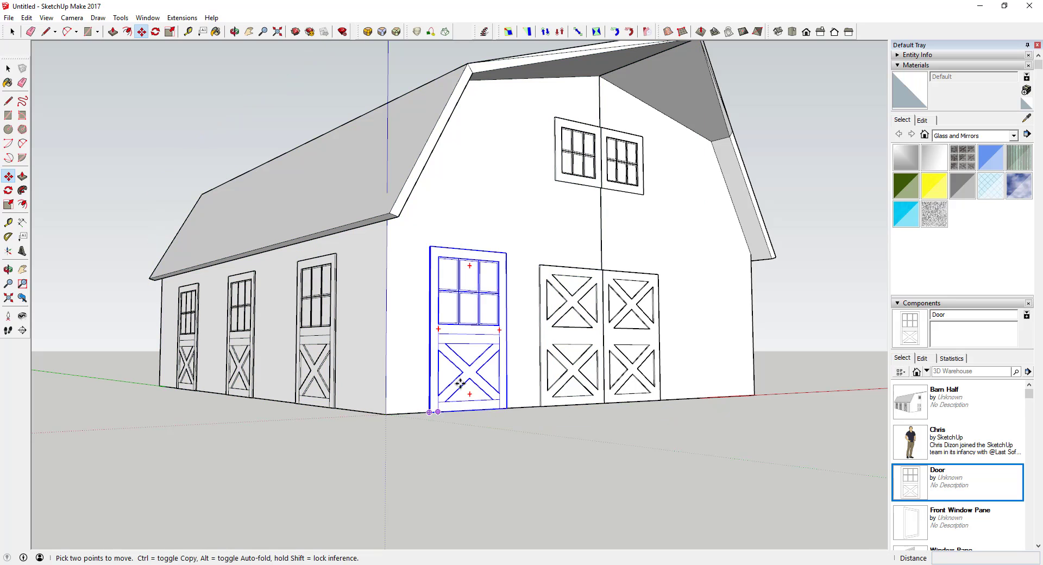
pyautogui.scroll(5, 478, 281)
pyautogui.scroll(-5, 477, 281)
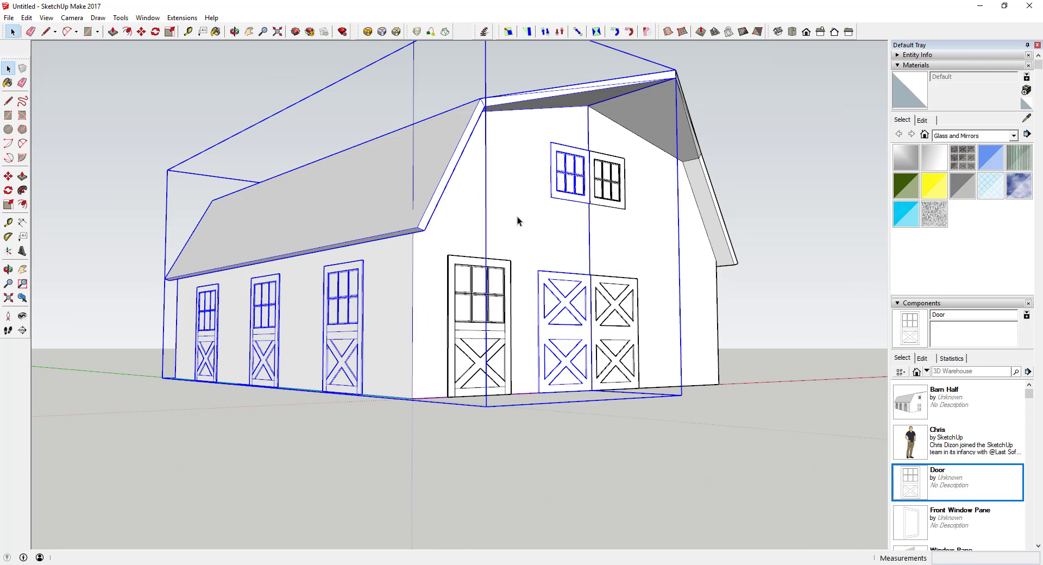
pyautogui.press('space')
pyautogui.moveTo(517, 216); pyautogui.dragTo(553, 320, button='middle')
pyautogui.click(523, 343)
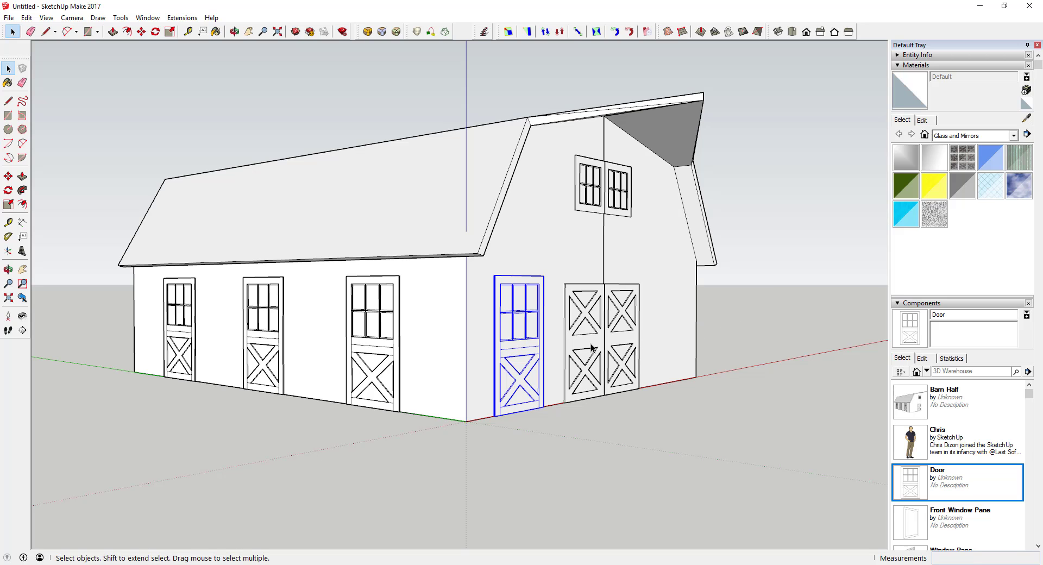
# - Inside the barn group, select the X-braced double doors and make them a group
pyautogui.moveTo(523, 349); pyautogui.dragTo(558, 291, button='middle')
pyautogui.hotkey('ctrl', 'shift', 'i')
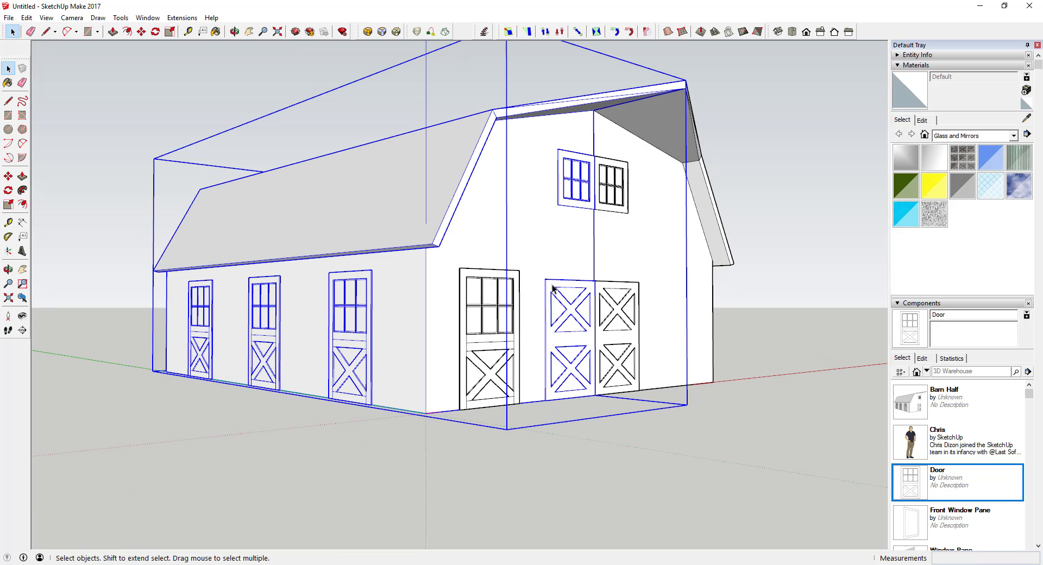
pyautogui.doubleClick(550, 285)
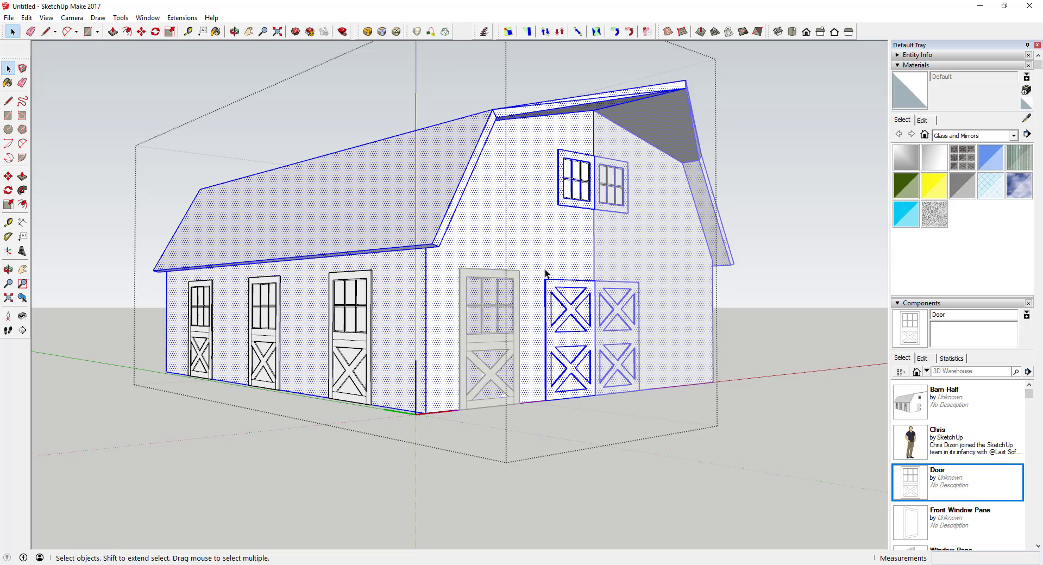
pyautogui.click(541, 268)
pyautogui.click(566, 306)
pyautogui.rightClick(569, 312)
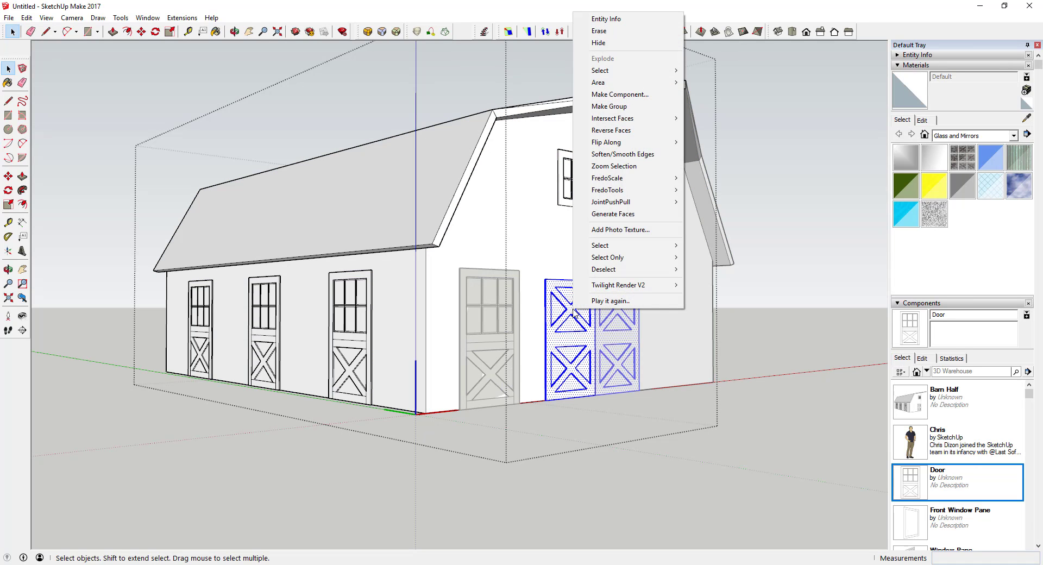
pyautogui.click(631, 108)
# - Scale the double-door group up to 1.07 from its top-left corner
pyautogui.moveTo(631, 108); pyautogui.dragTo(604, 258, button='middle')
pyautogui.scroll(5, 543, 268)
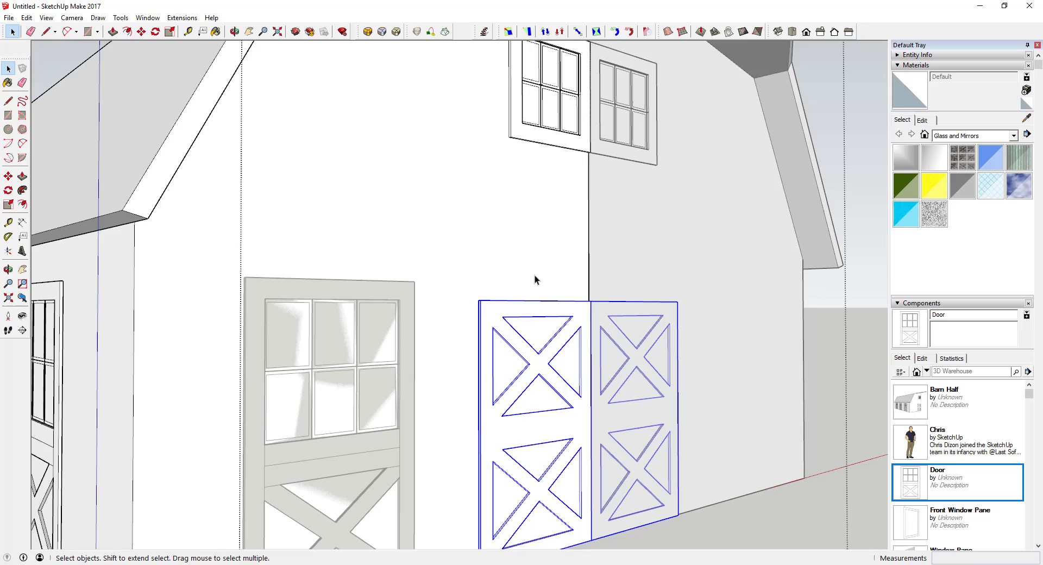
pyautogui.moveTo(534, 274); pyautogui.dragTo(458, 293, button='middle')
pyautogui.scroll(2, 458, 293)
pyautogui.press('s')
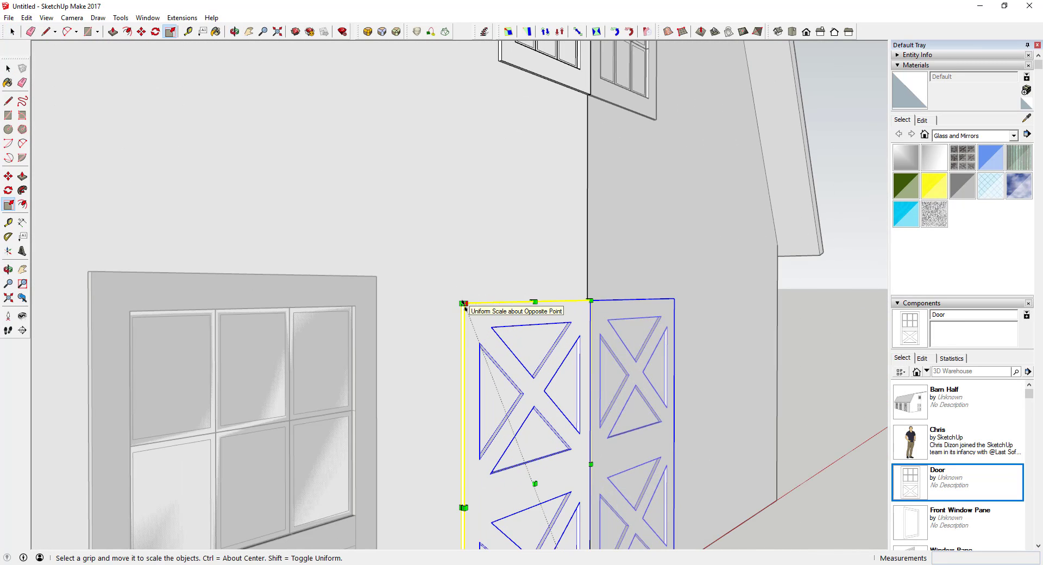
pyautogui.scroll(2, 465, 302)
pyautogui.click(462, 296)
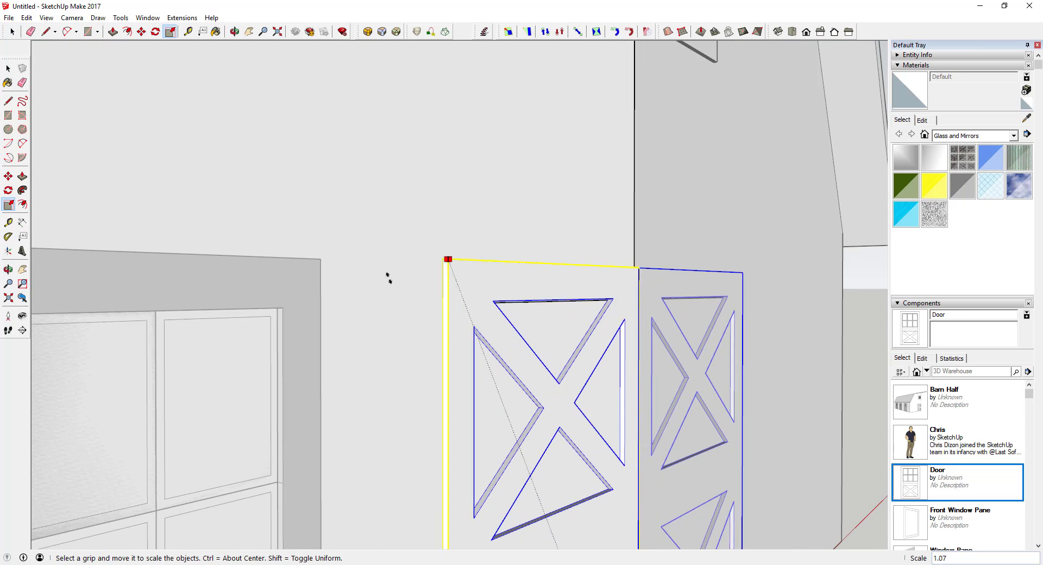
pyautogui.press('Escape')
pyautogui.scroll(-4, 363, 282)
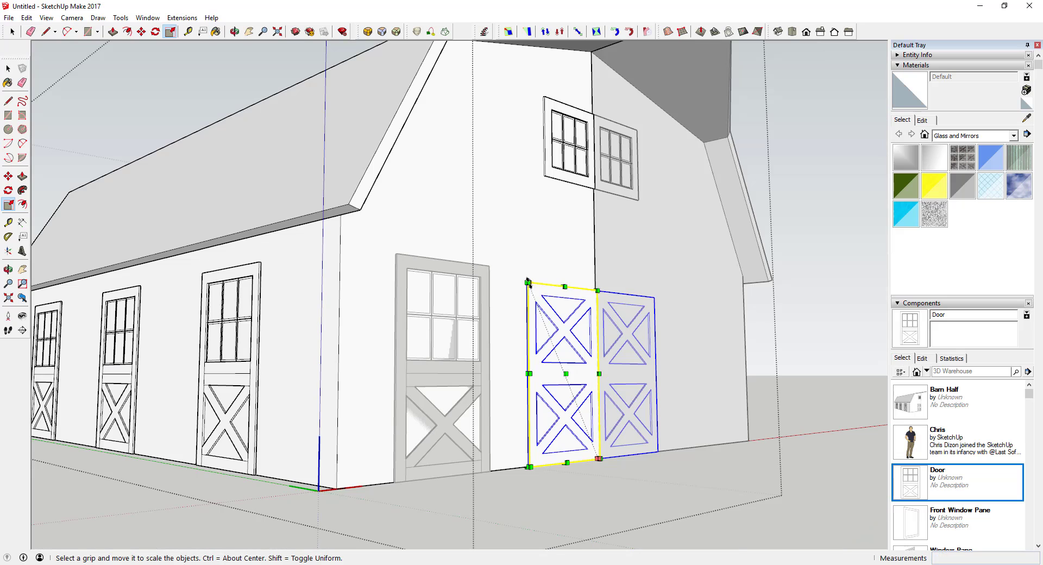
pyautogui.click(521, 269)
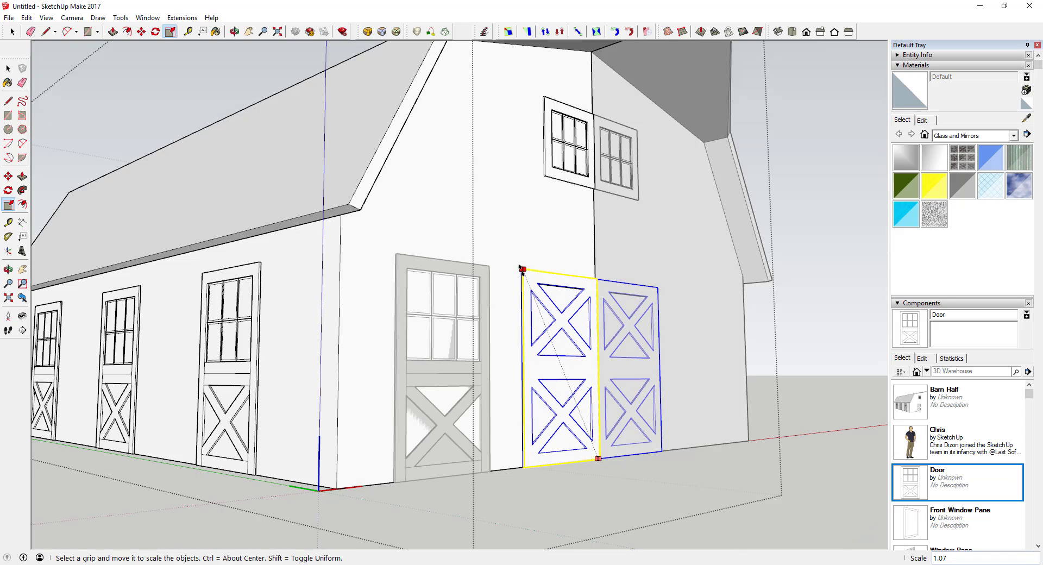
pyautogui.press('space')
pyautogui.click(775, 442)
pyautogui.moveTo(775, 442); pyautogui.dragTo(413, 331, button='middle')
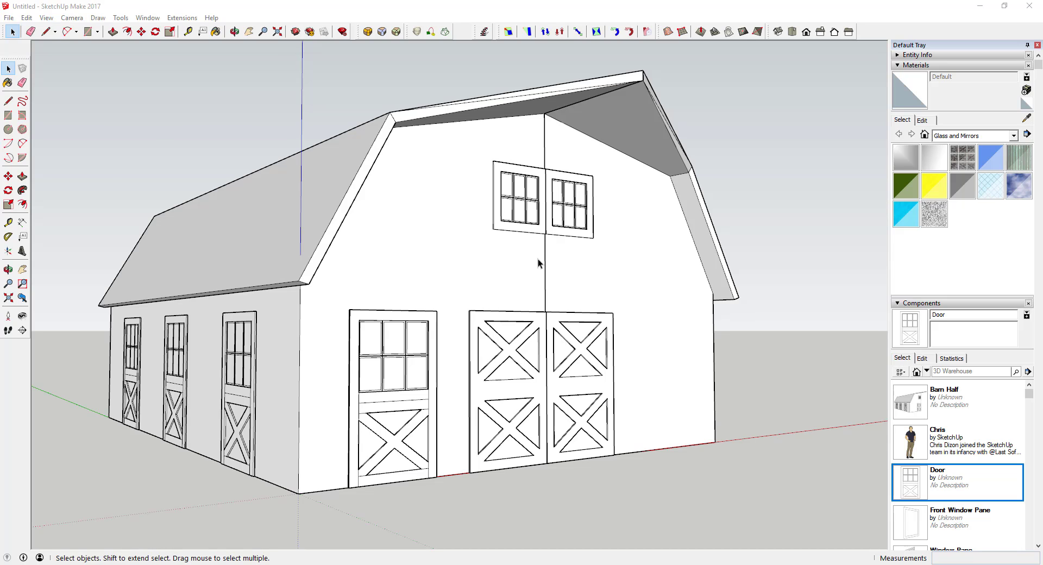
pyautogui.click(538, 259)
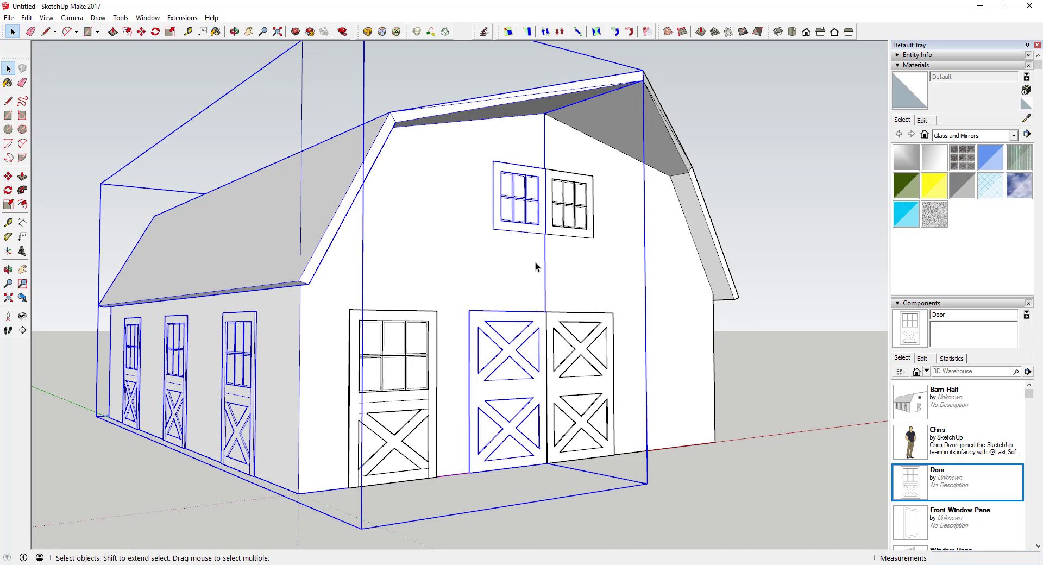
# - Edit the barn half and erase the vertical seam between the gable wall faces
pyautogui.doubleClick(458, 229)
pyautogui.press('e')
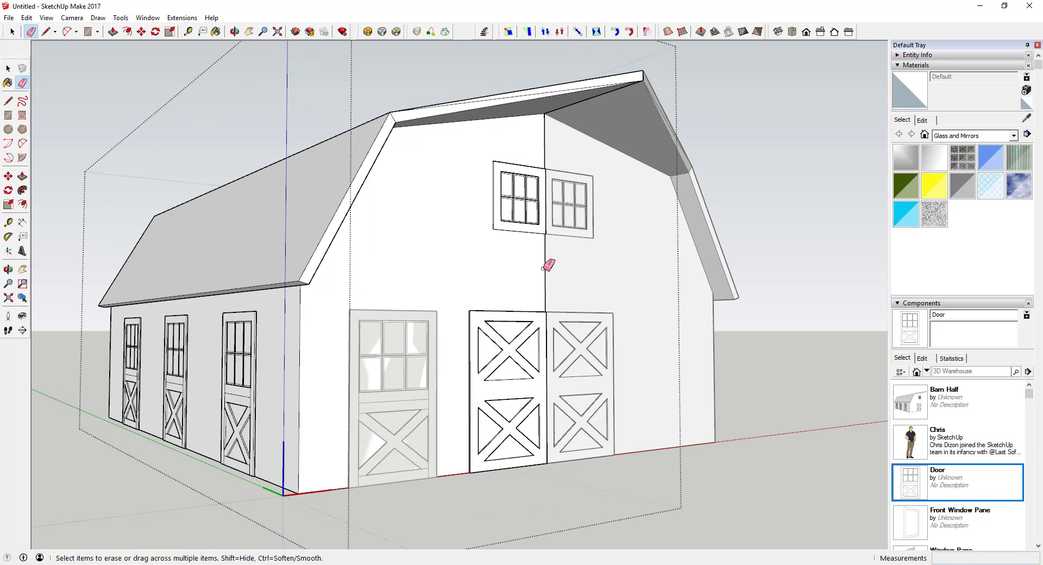
pyautogui.click(545, 146)
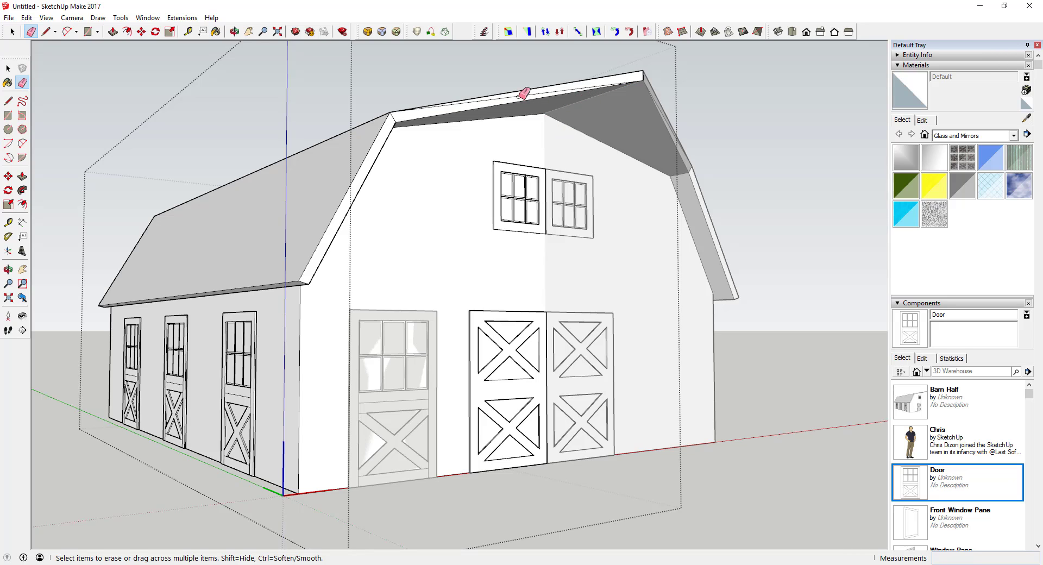
pyautogui.moveTo(526, 93); pyautogui.dragTo(527, 93)
pyautogui.press('Escape')
pyautogui.press('space')
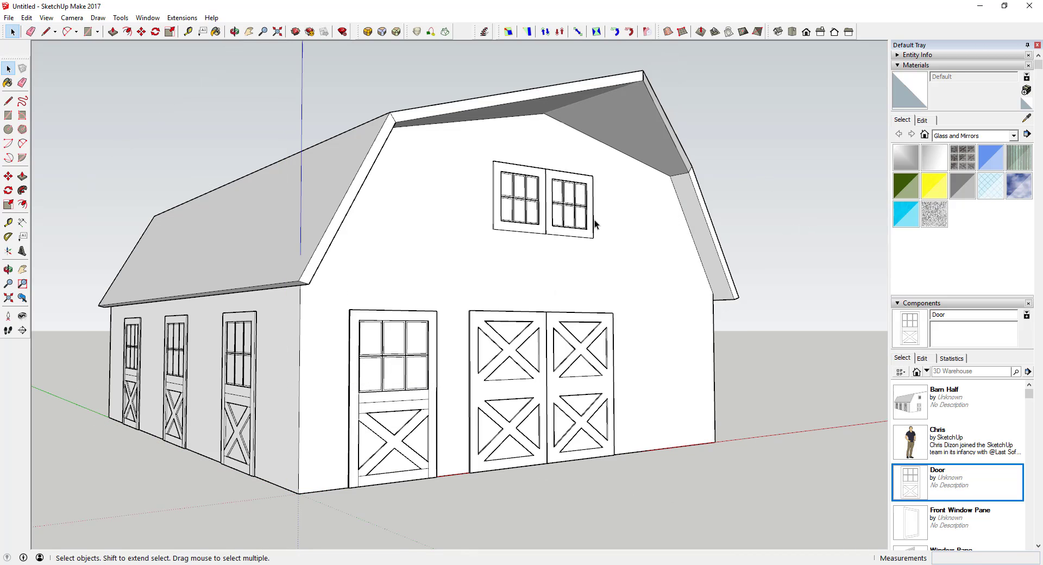
# - Erase another vertical gable edge, undoing it when the wall face disappears
pyautogui.moveTo(594, 219); pyautogui.dragTo(624, 255, button='middle')
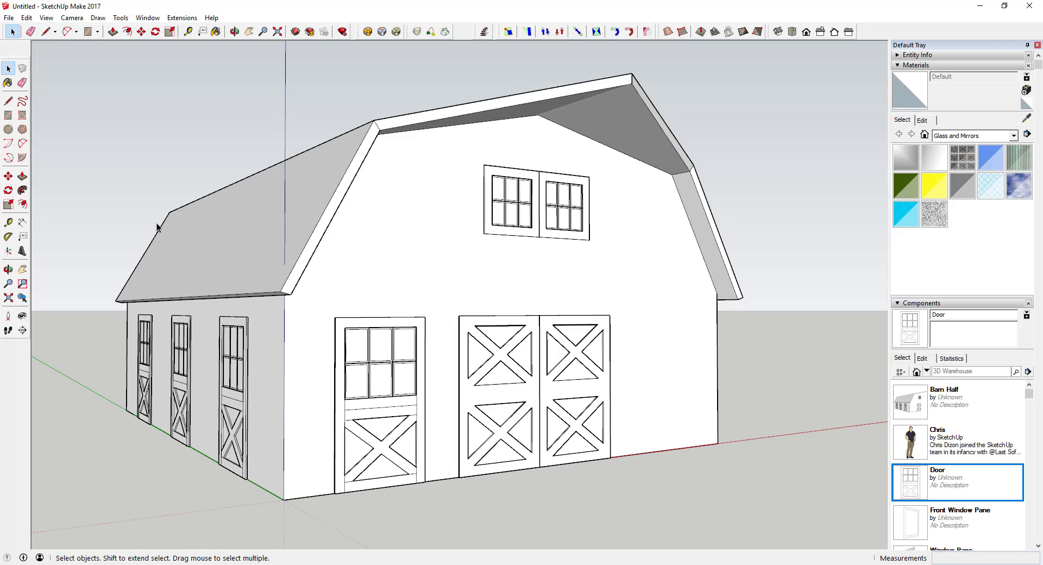
pyautogui.moveTo(157, 227)
pyautogui.mouseDown(button='middle')
pyautogui.moveTo(741, 210)
pyautogui.moveTo(373, 197)
pyautogui.moveTo(459, 231)
pyautogui.moveTo(436, 247)
pyautogui.mouseUp(button='middle')
pyautogui.click(436, 247)
pyautogui.press('e')
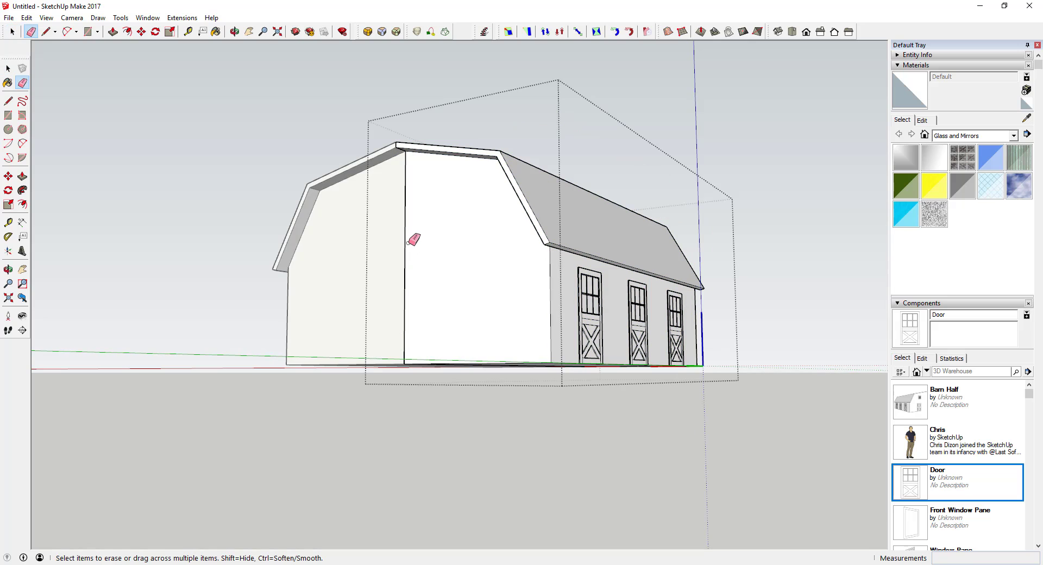
pyautogui.click(405, 237)
pyautogui.hotkey('ctrl', 'z')
pyautogui.scroll(6, 402, 149)
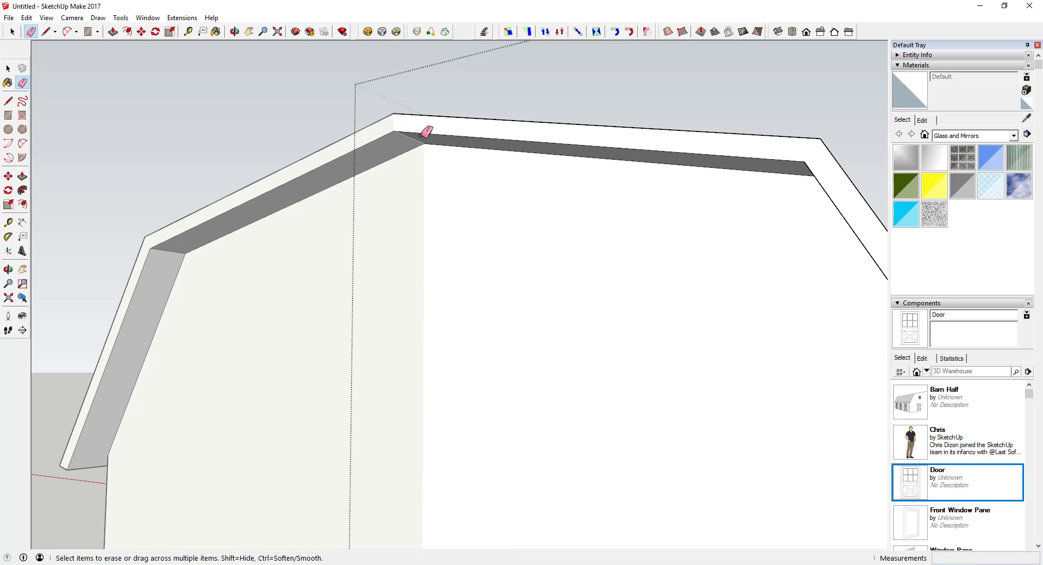
pyautogui.scroll(-10, 427, 132)
pyautogui.press('space')
pyautogui.moveTo(425, 146)
pyautogui.mouseDown(button='middle')
pyautogui.moveTo(650, 236)
pyautogui.moveTo(239, 281)
pyautogui.moveTo(435, 211)
pyautogui.moveTo(768, 200)
pyautogui.mouseUp(button='middle')
pyautogui.click(689, 215)
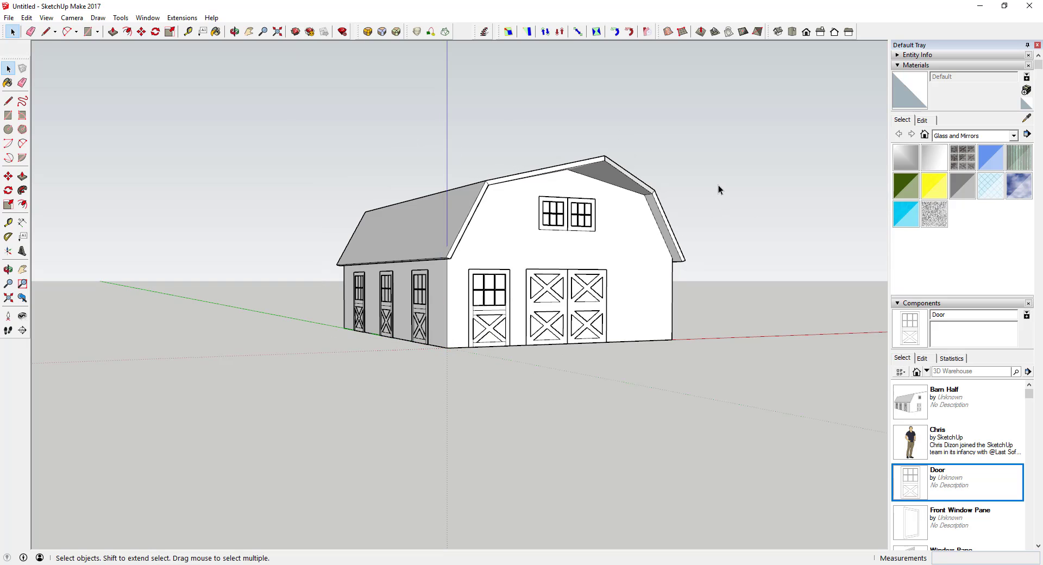
pyautogui.scroll(3, 718, 184)
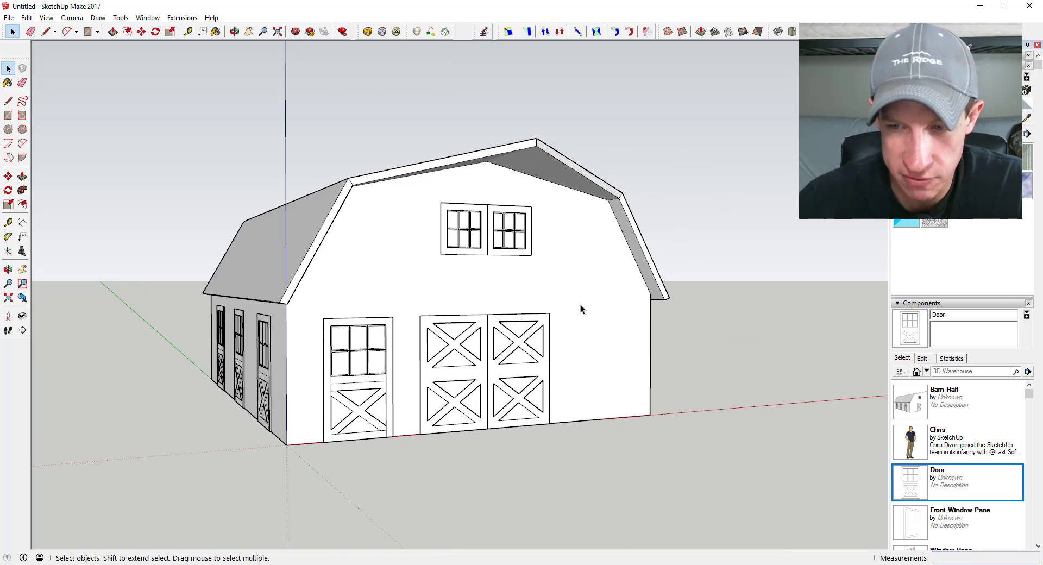